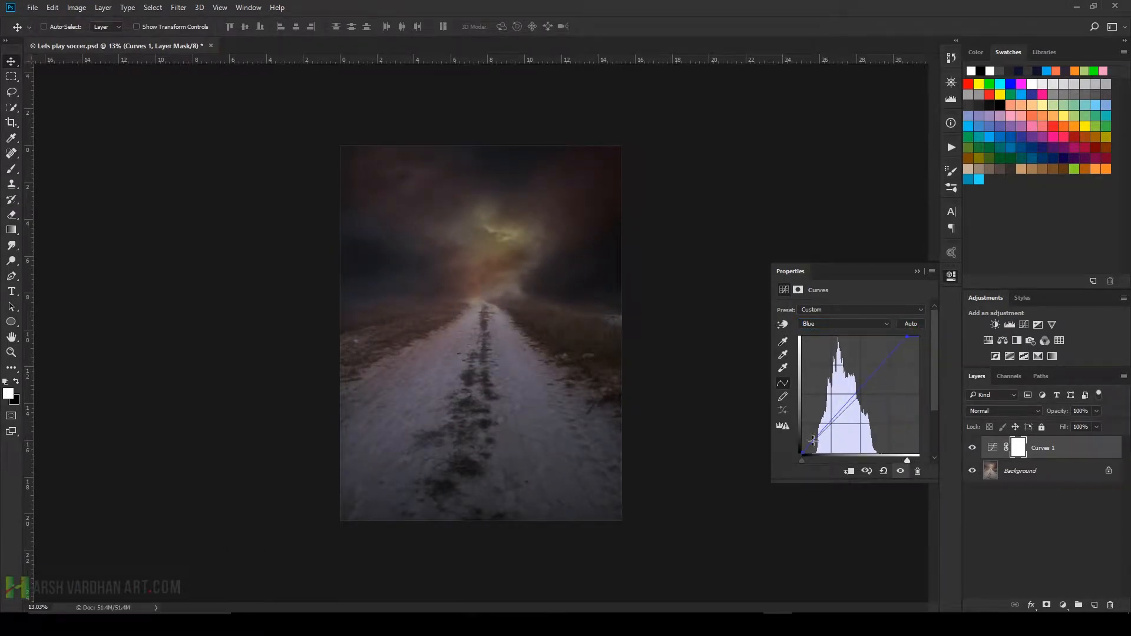
Step: In the Curves 1 adjustment, lift the blue curve's shadows, then lower the red curve's highlights and move its black point inward
{"action": "left_click_drag", "start_coordinate": [804, 449], "coordinate": [801, 442]}
{"action": "left_click_drag", "start_coordinate": [855, 391], "coordinate": [859, 386]}
{"action": "left_click", "coordinate": [873, 323]}
{"action": "left_click", "coordinate": [867, 345]}
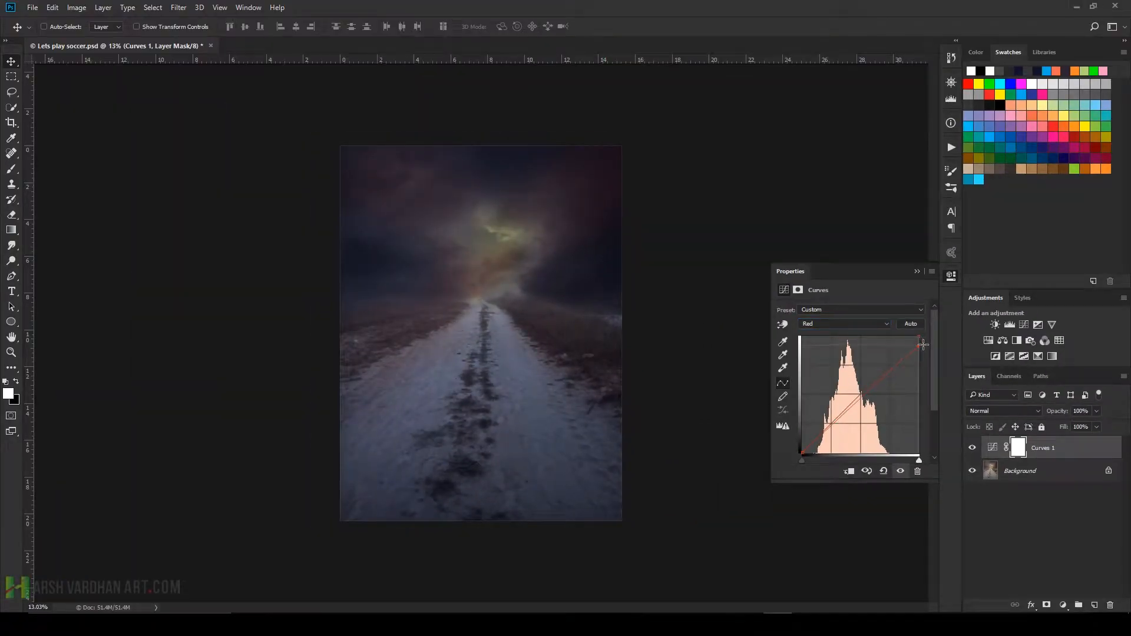
{"action": "left_click_drag", "start_coordinate": [800, 454], "coordinate": [815, 449]}
Step: Lower the white point of the green curve in Curves 1 and shift its black point slightly inward
{"action": "left_click", "coordinate": [863, 327]}
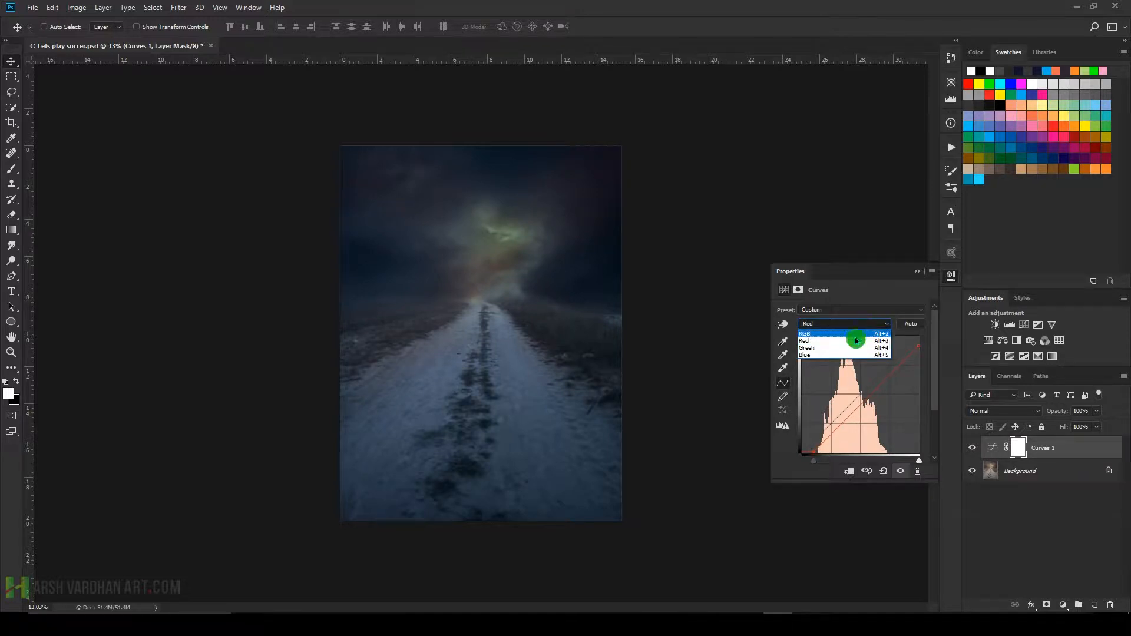
{"action": "left_click", "coordinate": [858, 335]}
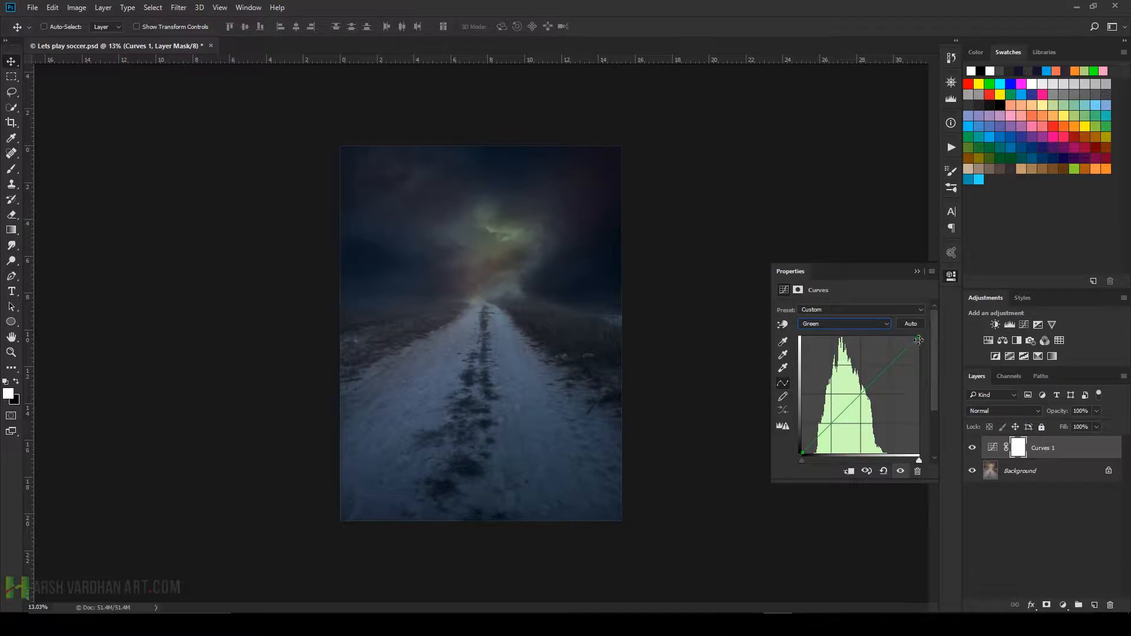
{"action": "left_click_drag", "start_coordinate": [924, 346], "coordinate": [925, 352]}
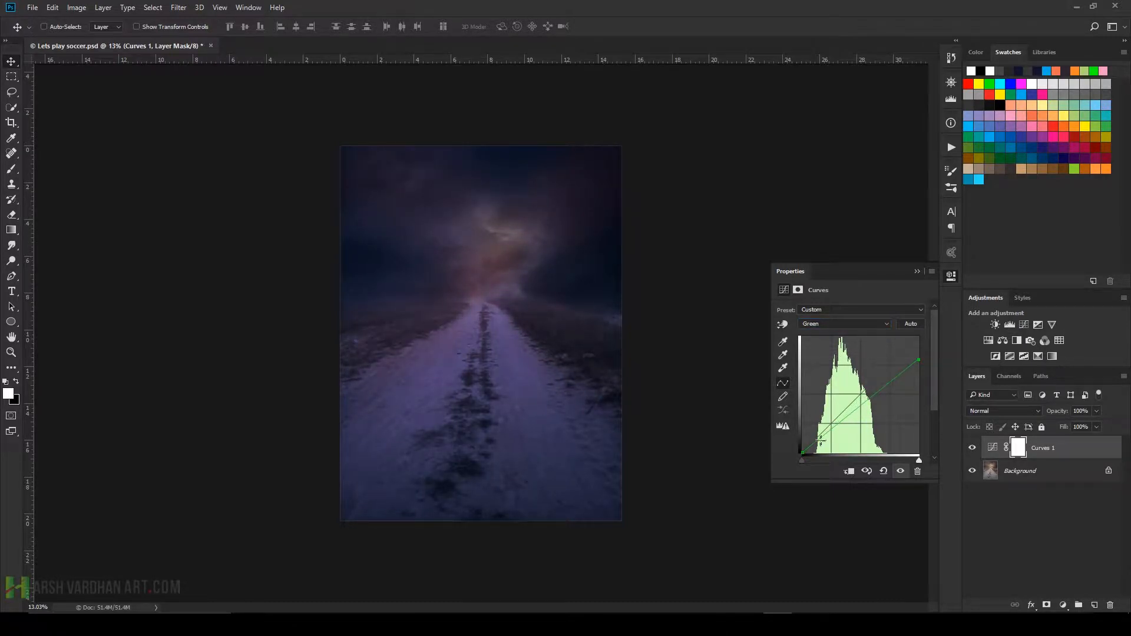
{"action": "left_click_drag", "start_coordinate": [804, 453], "coordinate": [813, 451]}
Step: Fine-tune the RGB curve's white point, move its black point inward to deepen the shadows, and close the curve settings
{"action": "left_click", "coordinate": [847, 329]}
{"action": "left_click", "coordinate": [840, 320]}
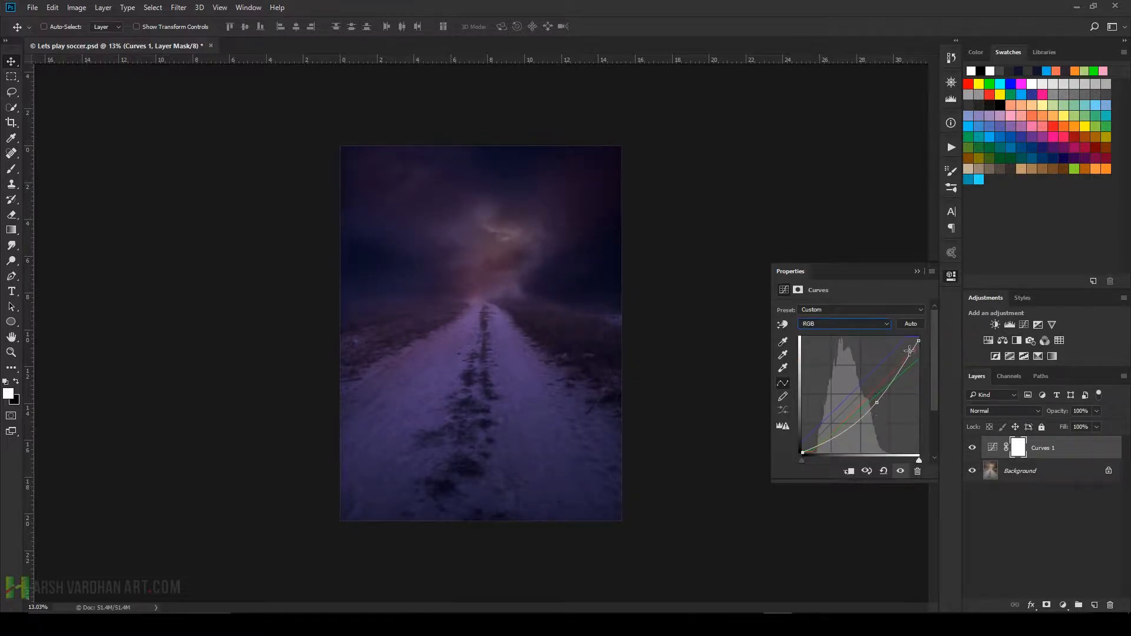
{"action": "left_click_drag", "start_coordinate": [918, 342], "coordinate": [922, 345]}
{"action": "left_click_drag", "start_coordinate": [817, 451], "coordinate": [824, 451]}
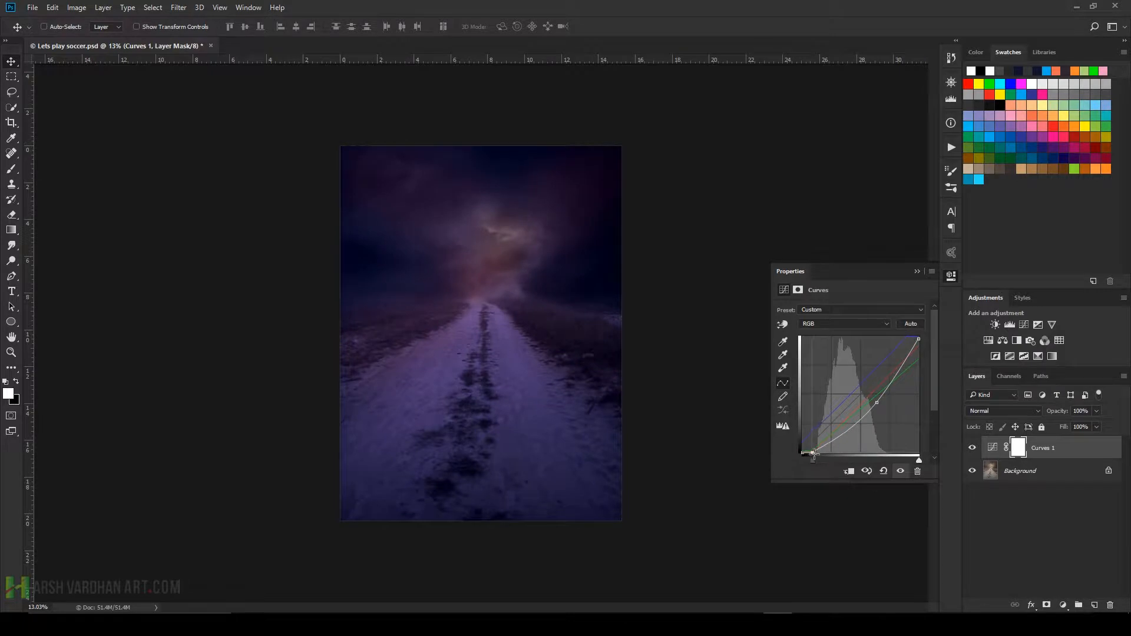
{"action": "left_click", "coordinate": [950, 275]}
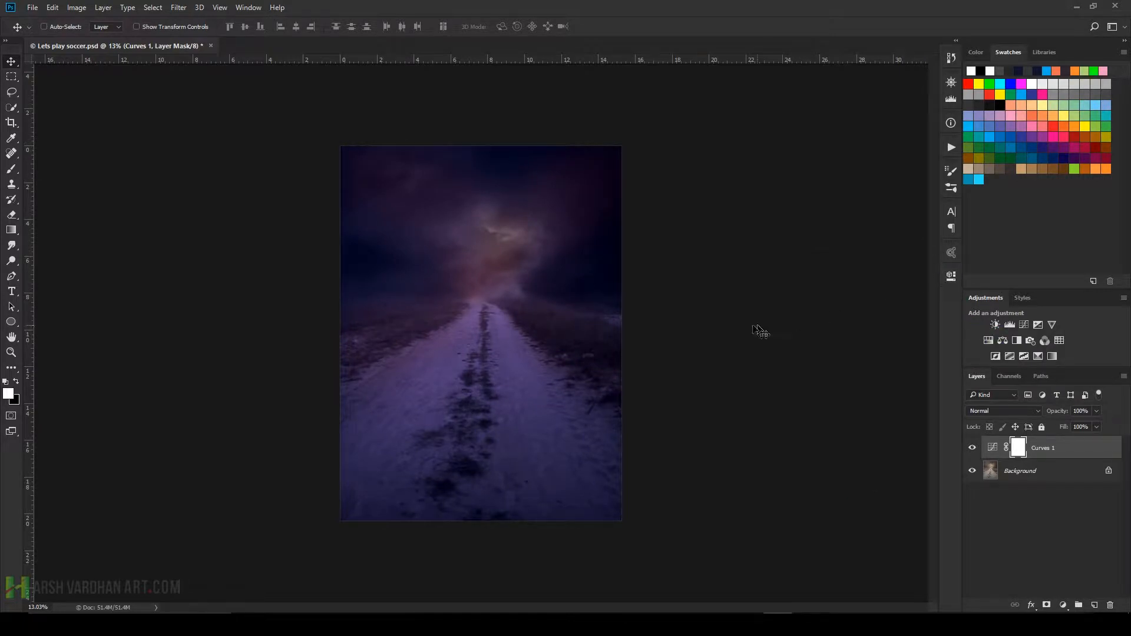
Step: Compare the image with and without the Curves 1 adjustment, leave it visible, and save the document
{"action": "mouse_move", "coordinate": [486, 309]}
{"action": "left_mouse_down"}
{"action": "mouse_move", "coordinate": [505, 321]}
{"action": "mouse_move", "coordinate": [488, 318]}
{"action": "left_mouse_up"}
{"action": "left_click", "coordinate": [972, 448]}
{"action": "left_click", "coordinate": [973, 448]}
{"action": "key", "text": "ctrl+s"}
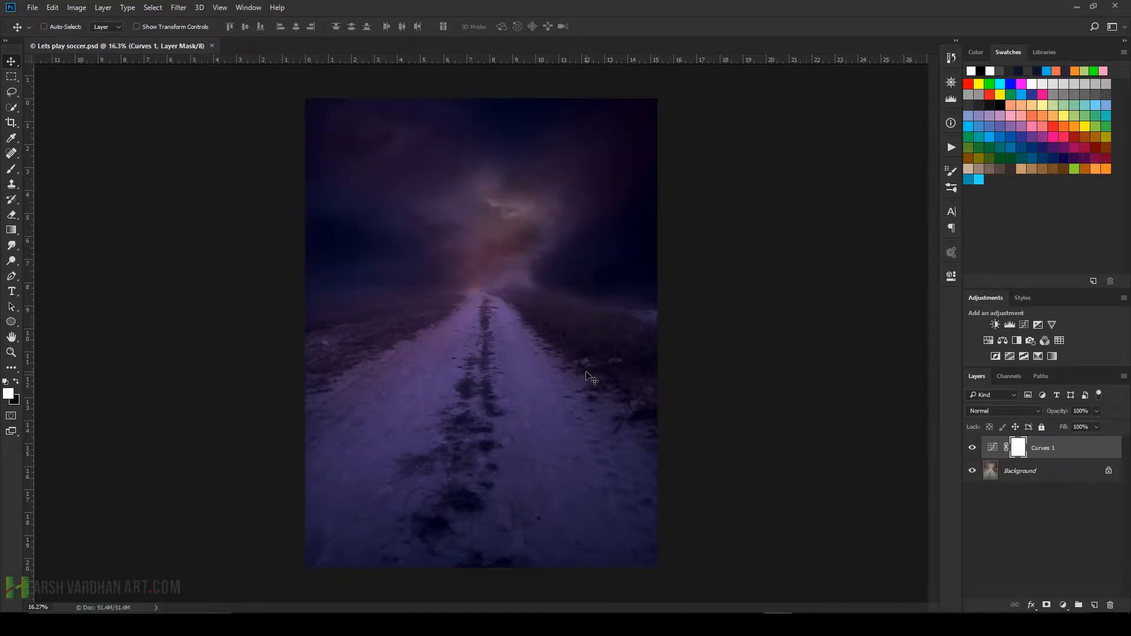
Step: Switch to Bridge and place Elephant.png from the Stock new folder onto the road, scaled up to about 150%
{"action": "left_click", "coordinate": [693, 624]}
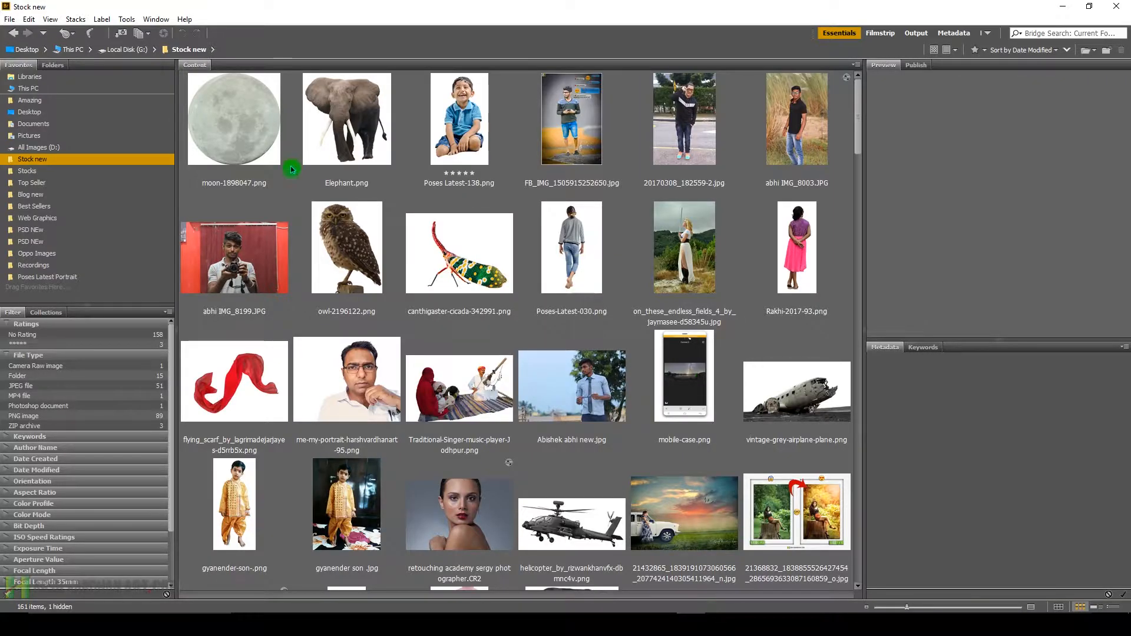
{"action": "left_click", "coordinate": [333, 139]}
{"action": "left_click_drag", "start_coordinate": [333, 139], "coordinate": [518, 288]}
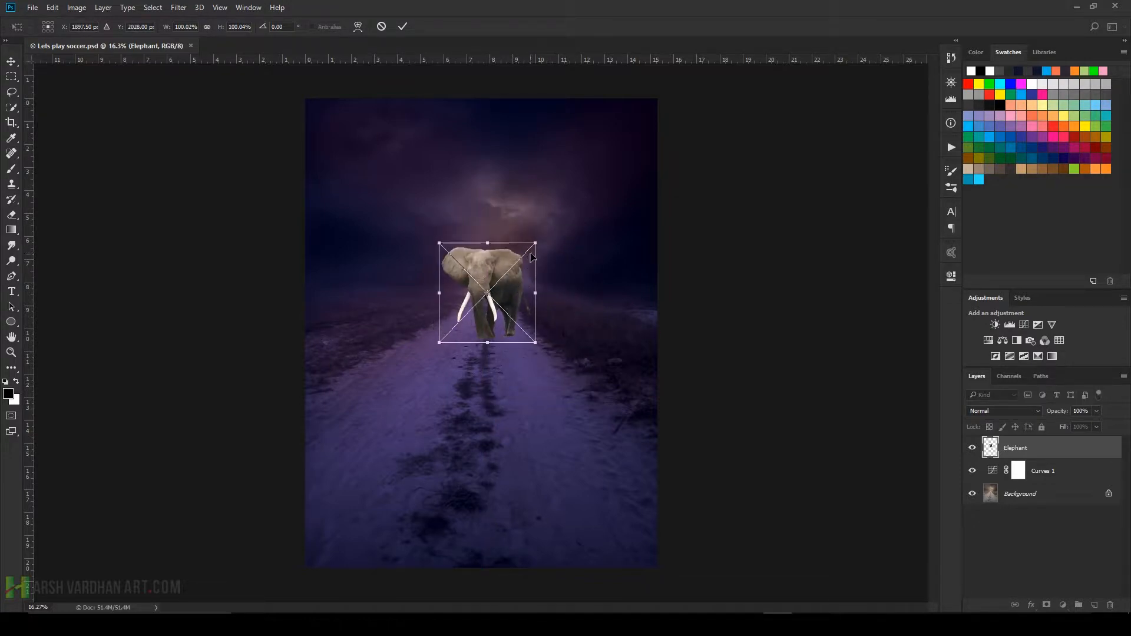
{"action": "left_click_drag", "start_coordinate": [533, 242], "coordinate": [559, 218]}
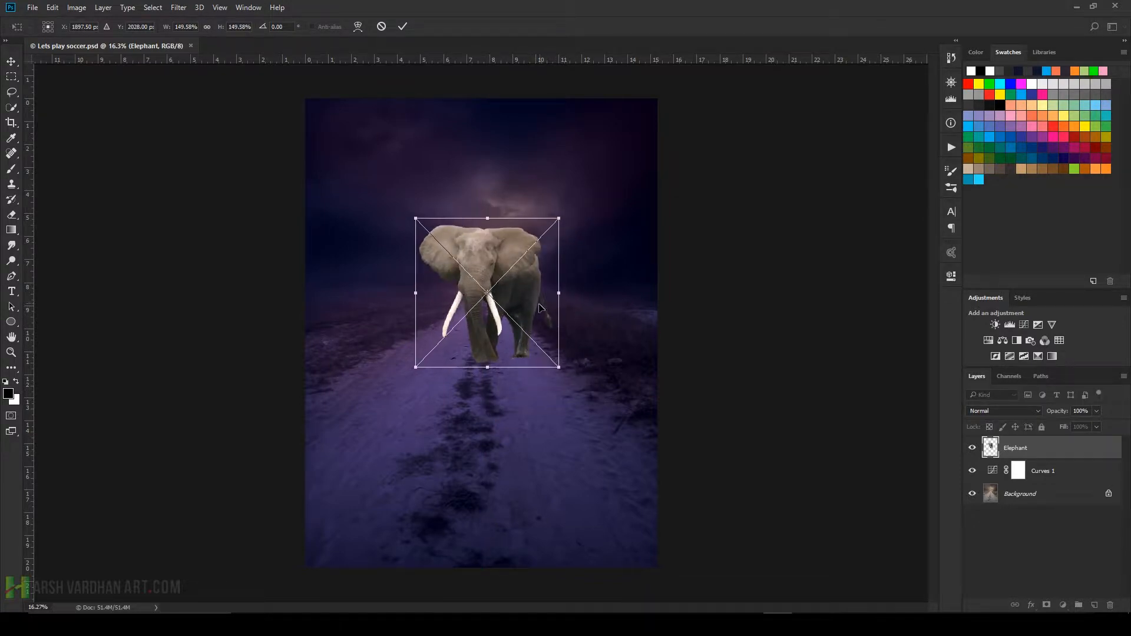
{"action": "left_click_drag", "start_coordinate": [529, 305], "coordinate": [529, 305]}
{"action": "key", "text": "Return"}
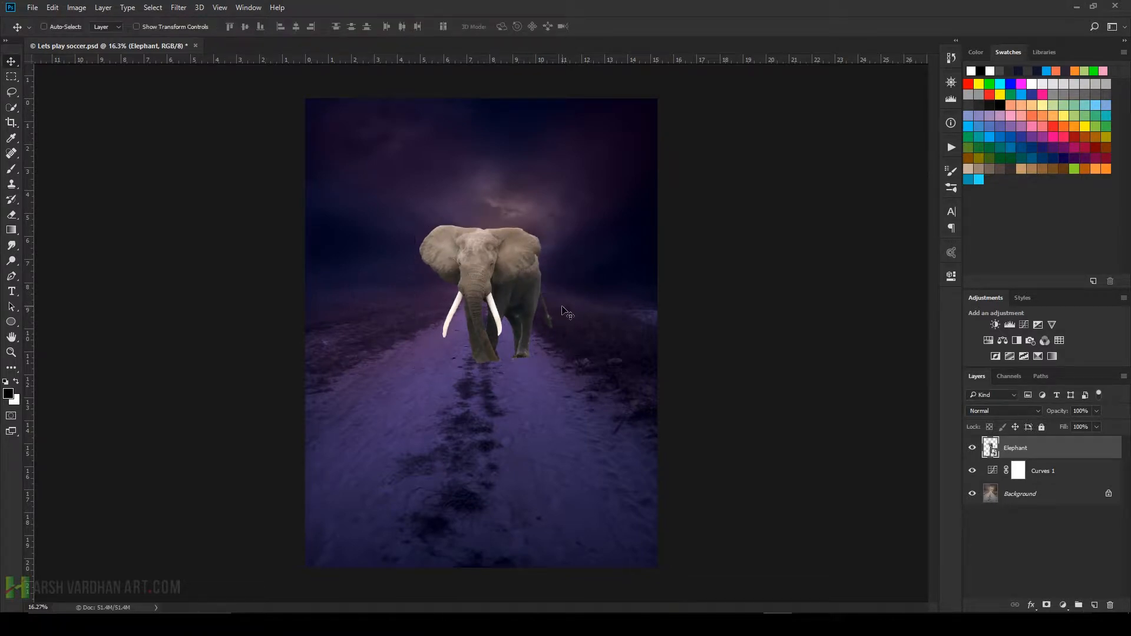
Step: Add a layer mask to the Elephant layer
{"action": "left_click_drag", "start_coordinate": [469, 328], "coordinate": [547, 382]}
{"action": "left_click_drag", "start_coordinate": [682, 423], "coordinate": [672, 341]}
{"action": "left_click", "coordinate": [1030, 517]}
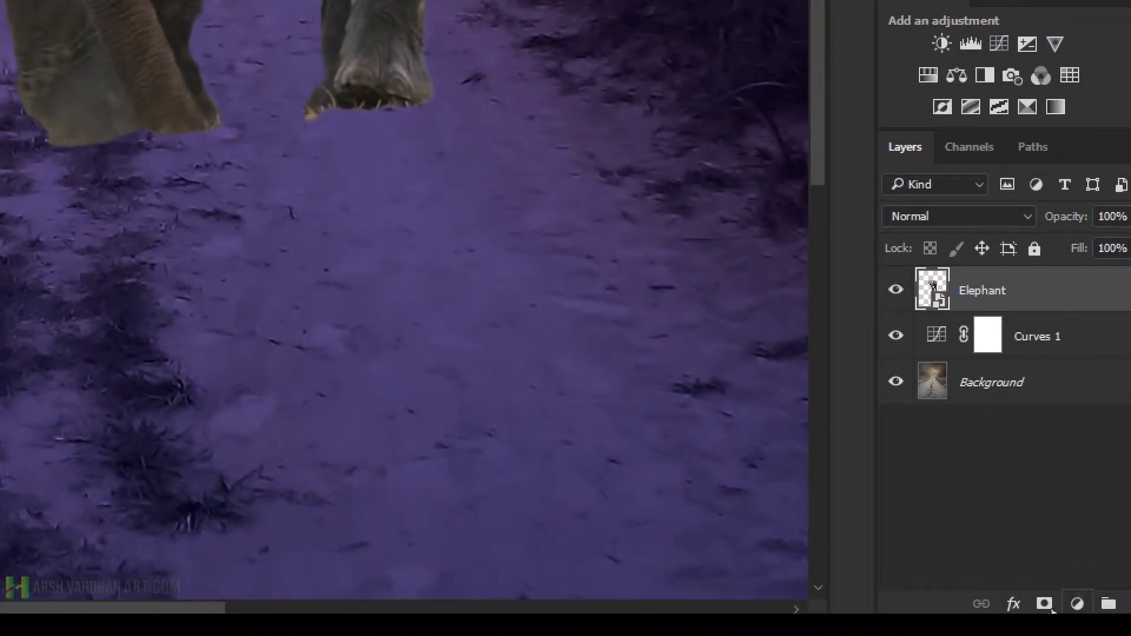
{"action": "left_click", "coordinate": [1048, 604]}
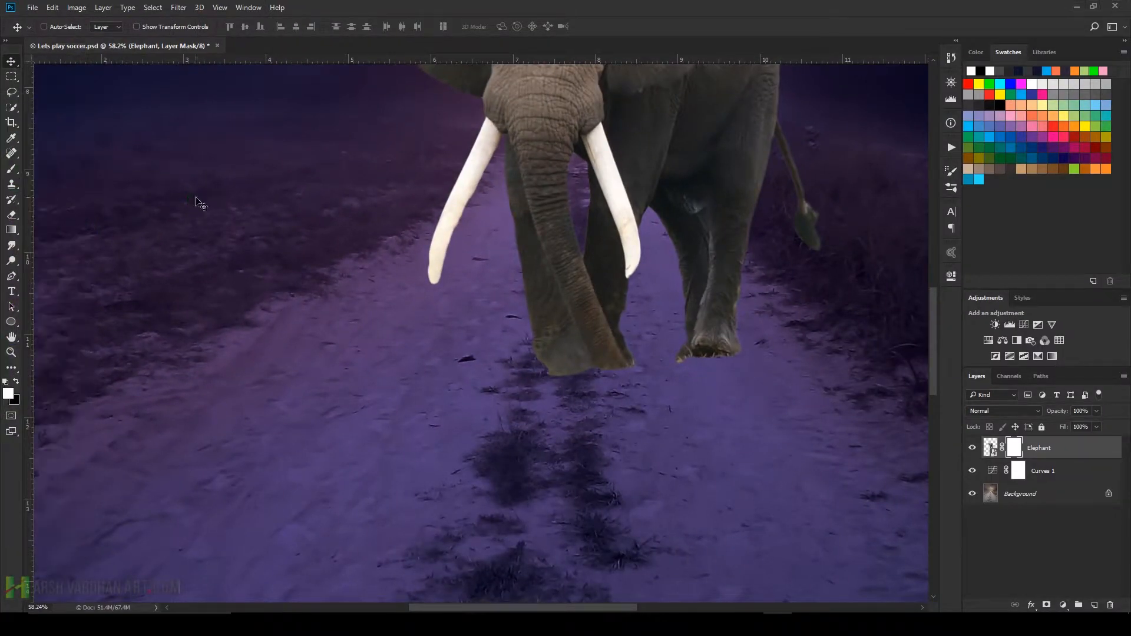
Step: Activate the Brush tool with the 70 px Soft Round tip and set the brush opacity to 45%
{"action": "left_click", "coordinate": [11, 169]}
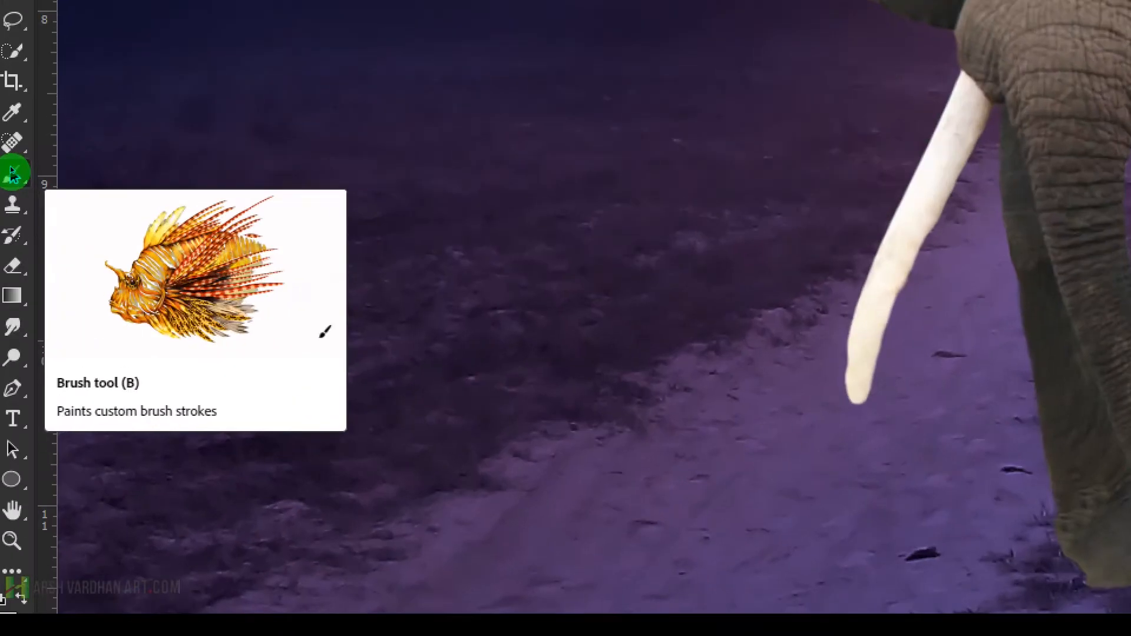
{"action": "right_click", "coordinate": [12, 169]}
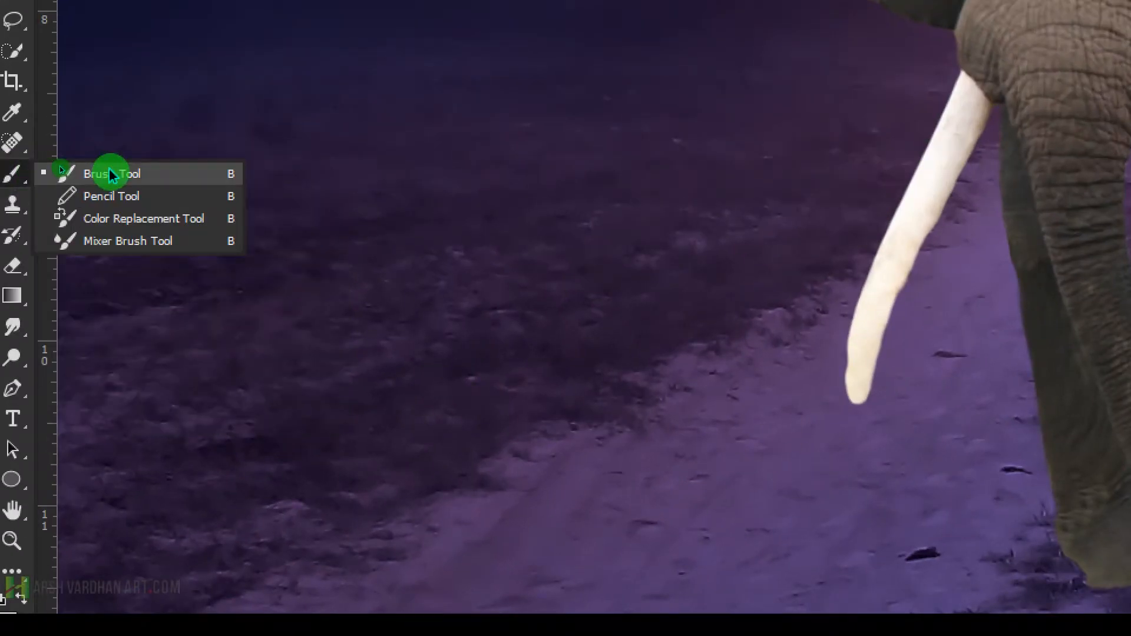
{"action": "left_click", "coordinate": [114, 171]}
{"action": "left_click", "coordinate": [125, 56]}
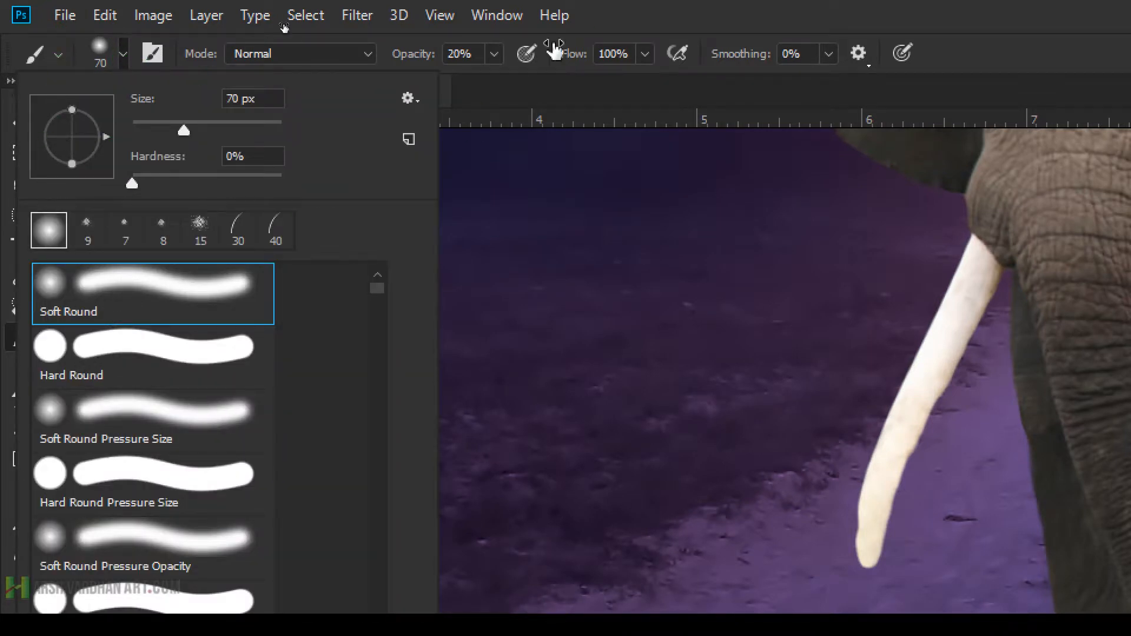
{"action": "left_click", "coordinate": [495, 56]}
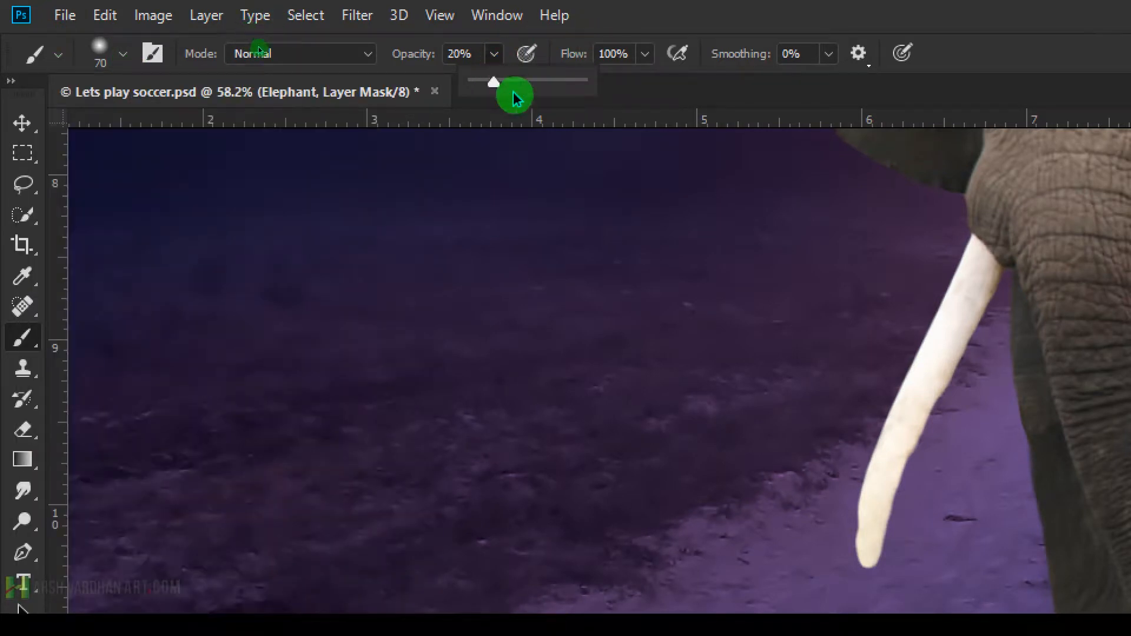
{"action": "left_click_drag", "start_coordinate": [528, 91], "coordinate": [522, 82]}
{"action": "double_click", "coordinate": [674, 10]}
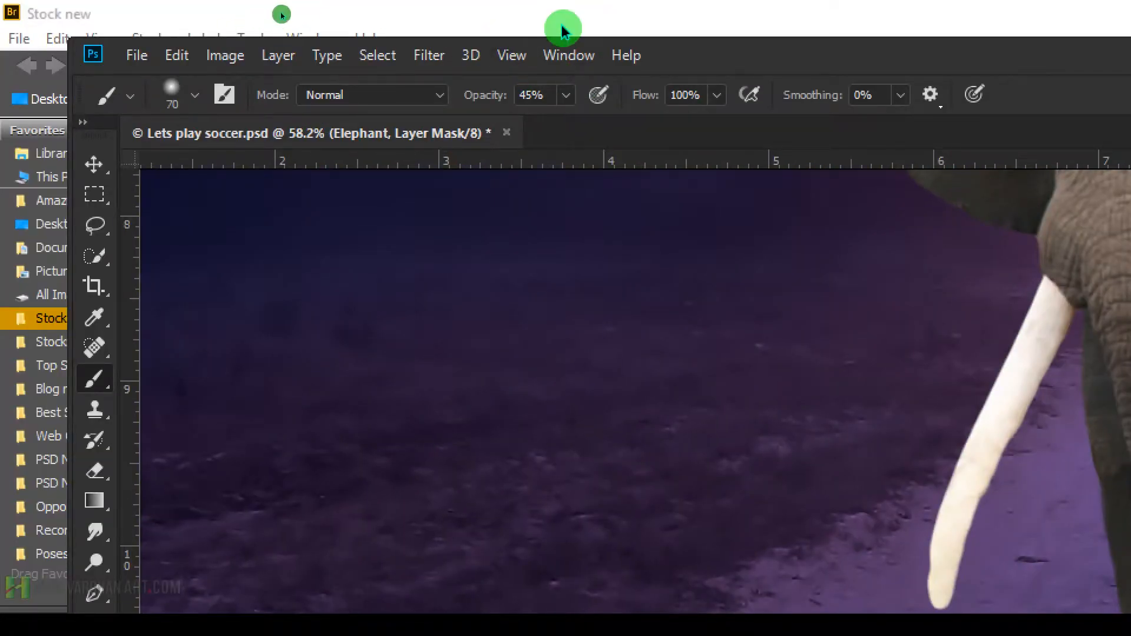
{"action": "double_click", "coordinate": [735, 55]}
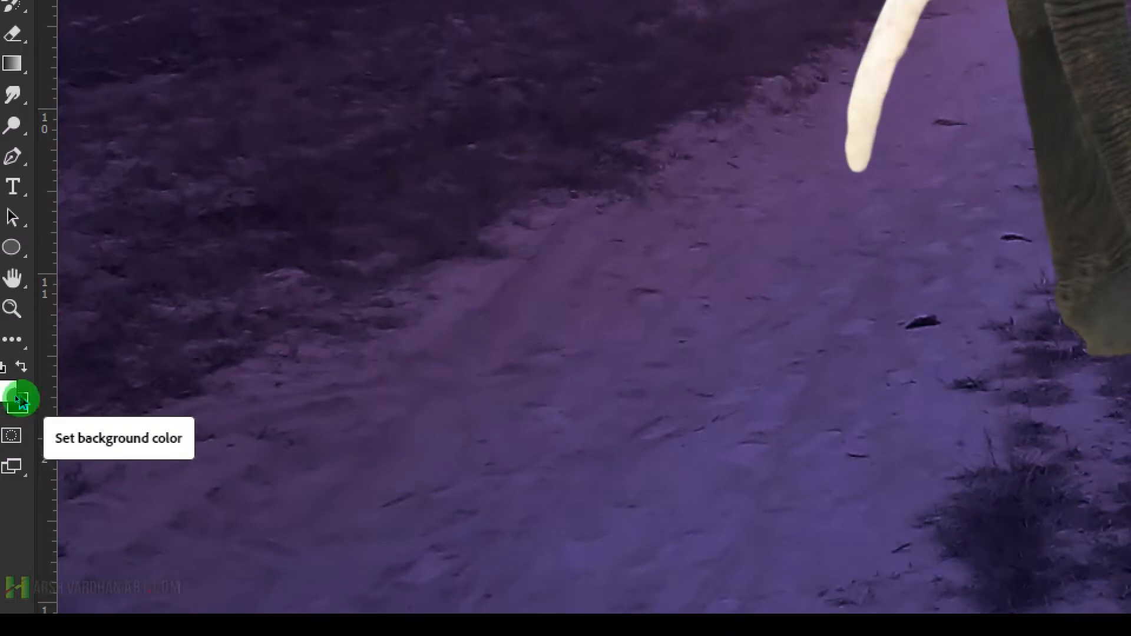
Step: Paint with black on the Elephant layer's mask along the bottoms of the feet to blend them into the road
{"action": "left_click", "coordinate": [35, 405]}
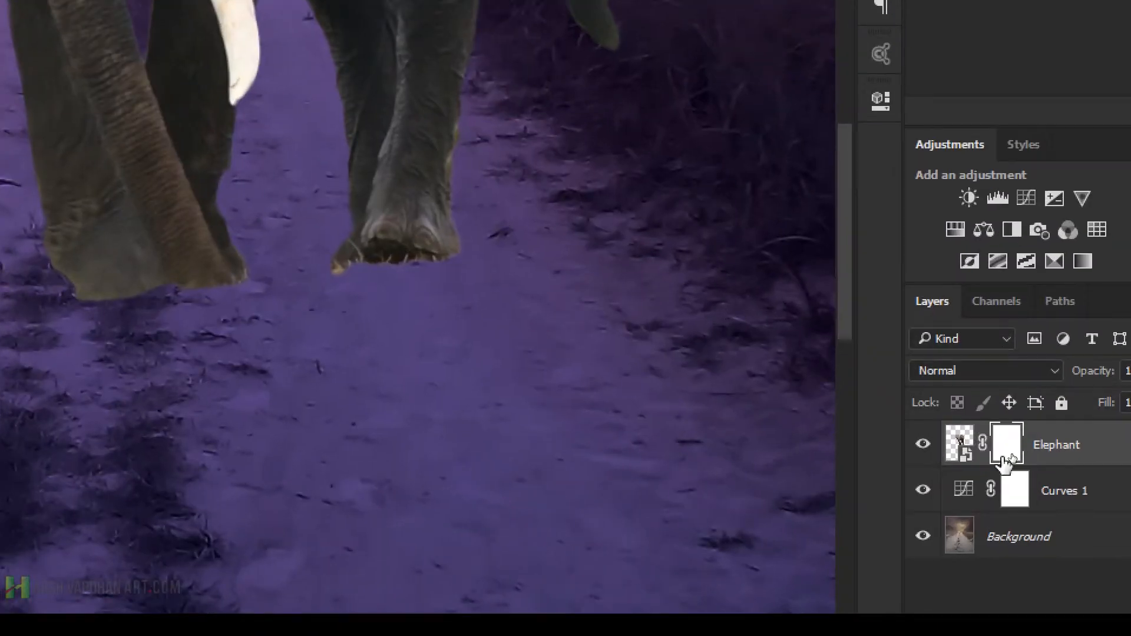
{"action": "left_click", "coordinate": [1009, 448]}
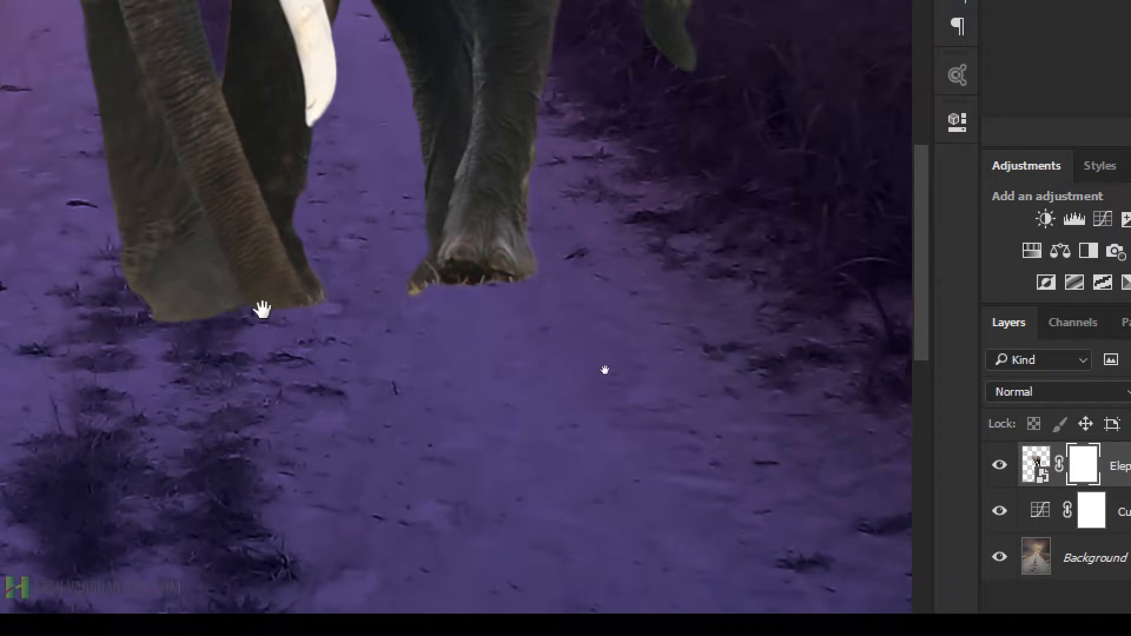
{"action": "mouse_move", "coordinate": [262, 309]}
{"action": "left_mouse_down"}
{"action": "mouse_move", "coordinate": [175, 339]}
{"action": "mouse_move", "coordinate": [157, 334]}
{"action": "mouse_move", "coordinate": [202, 322]}
{"action": "mouse_move", "coordinate": [173, 319]}
{"action": "mouse_move", "coordinate": [230, 310]}
{"action": "mouse_move", "coordinate": [307, 309]}
{"action": "left_mouse_up"}
{"action": "mouse_move", "coordinate": [564, 291]}
{"action": "left_mouse_down"}
{"action": "mouse_move", "coordinate": [388, 288]}
{"action": "mouse_move", "coordinate": [502, 289]}
{"action": "mouse_move", "coordinate": [454, 308]}
{"action": "mouse_move", "coordinate": [500, 290]}
{"action": "mouse_move", "coordinate": [530, 300]}
{"action": "mouse_move", "coordinate": [516, 281]}
{"action": "mouse_move", "coordinate": [466, 310]}
{"action": "mouse_move", "coordinate": [497, 295]}
{"action": "mouse_move", "coordinate": [409, 278]}
{"action": "mouse_move", "coordinate": [515, 339]}
{"action": "left_mouse_up"}
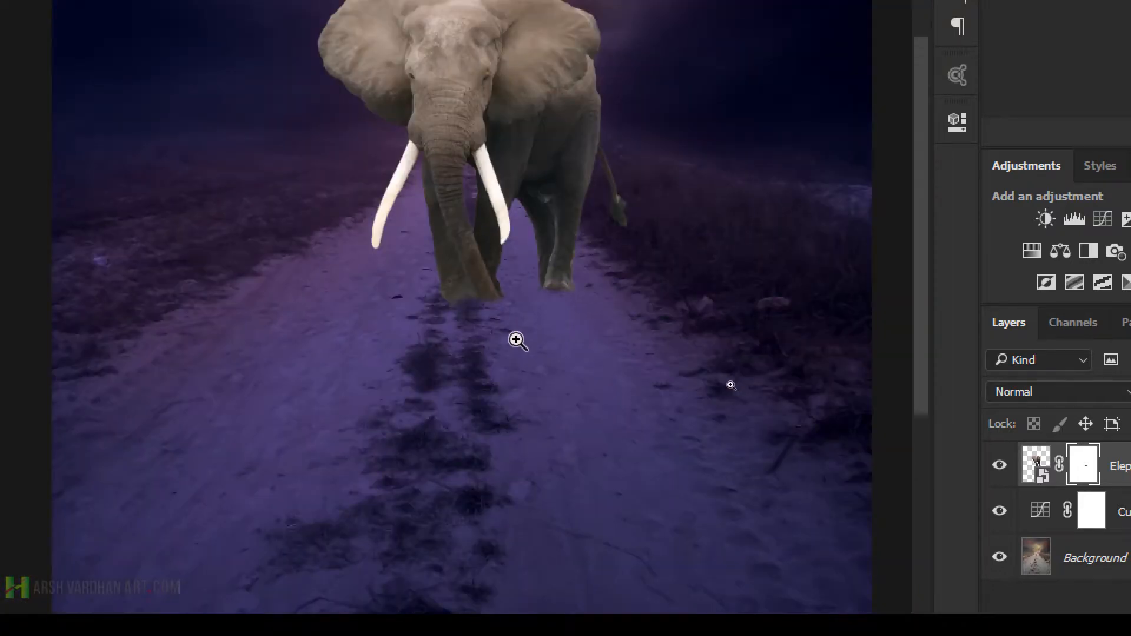
{"action": "left_click_drag", "start_coordinate": [551, 282], "coordinate": [628, 322]}
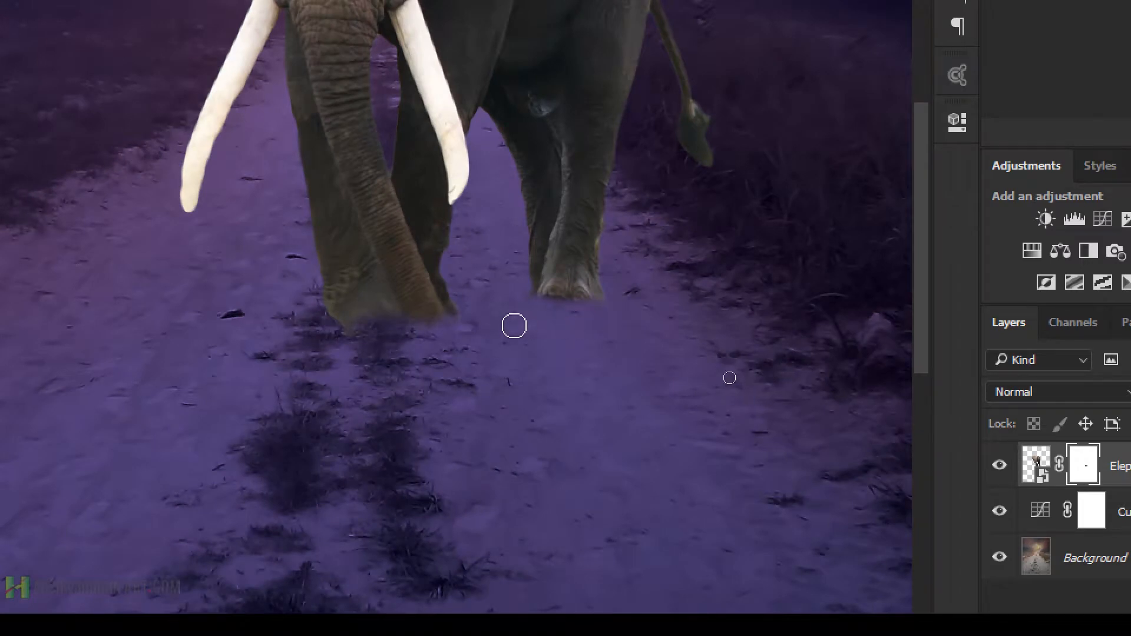
{"action": "mouse_move", "coordinate": [446, 380]}
{"action": "left_mouse_down"}
{"action": "mouse_move", "coordinate": [361, 354]}
{"action": "mouse_move", "coordinate": [414, 348]}
{"action": "left_mouse_up"}
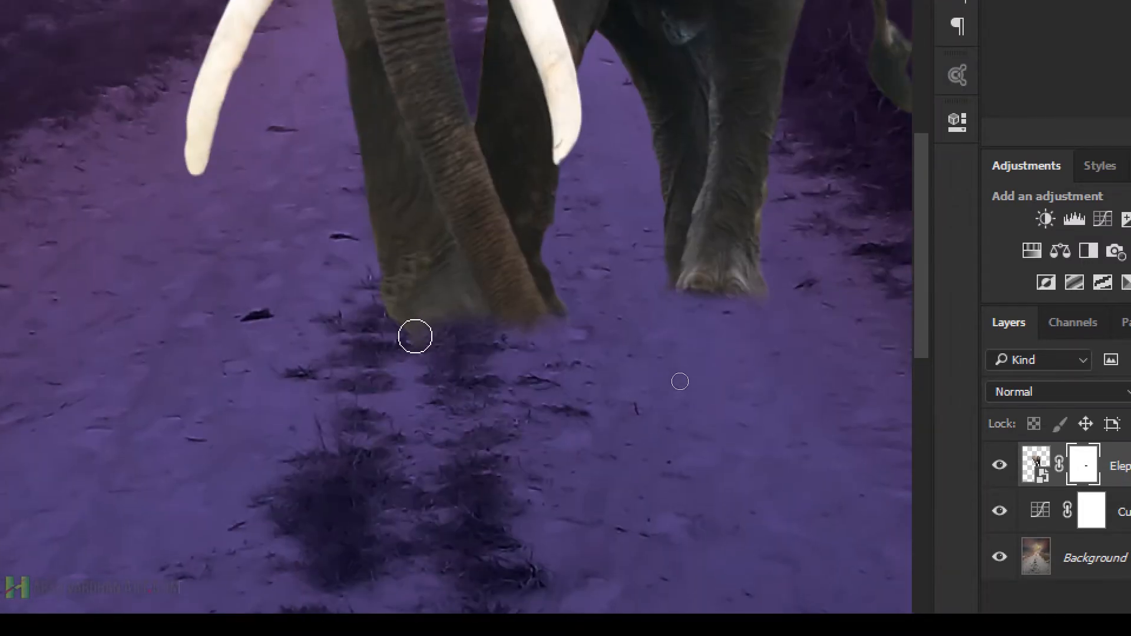
{"action": "left_click_drag", "start_coordinate": [664, 348], "coordinate": [524, 398]}
{"action": "left_click_drag", "start_coordinate": [698, 358], "coordinate": [650, 380]}
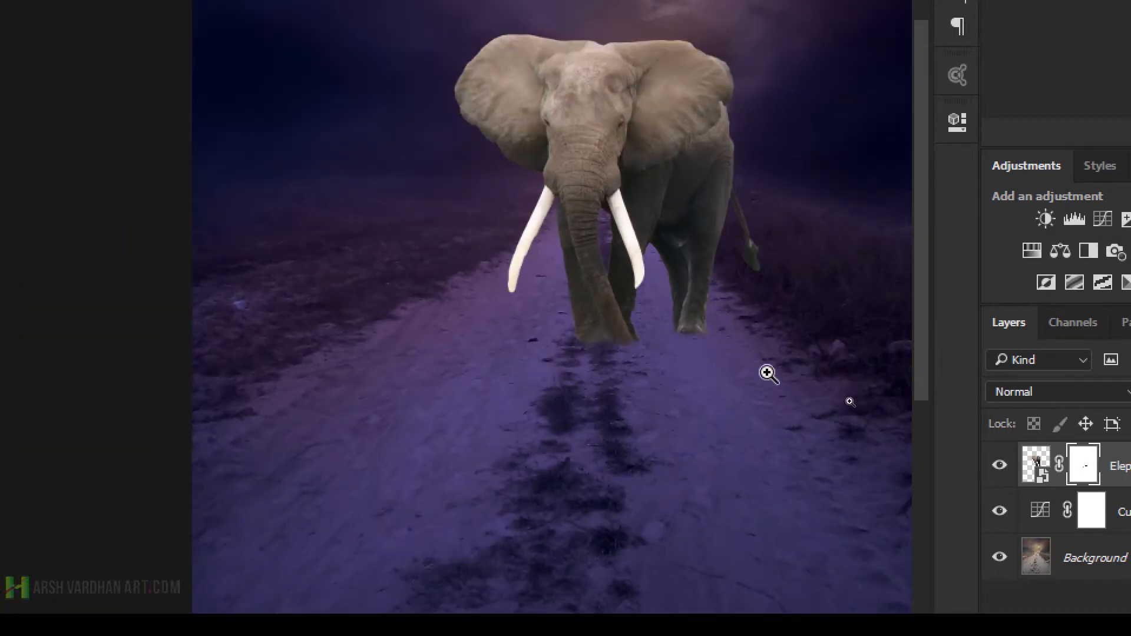
{"action": "left_click_drag", "start_coordinate": [770, 372], "coordinate": [677, 415]}
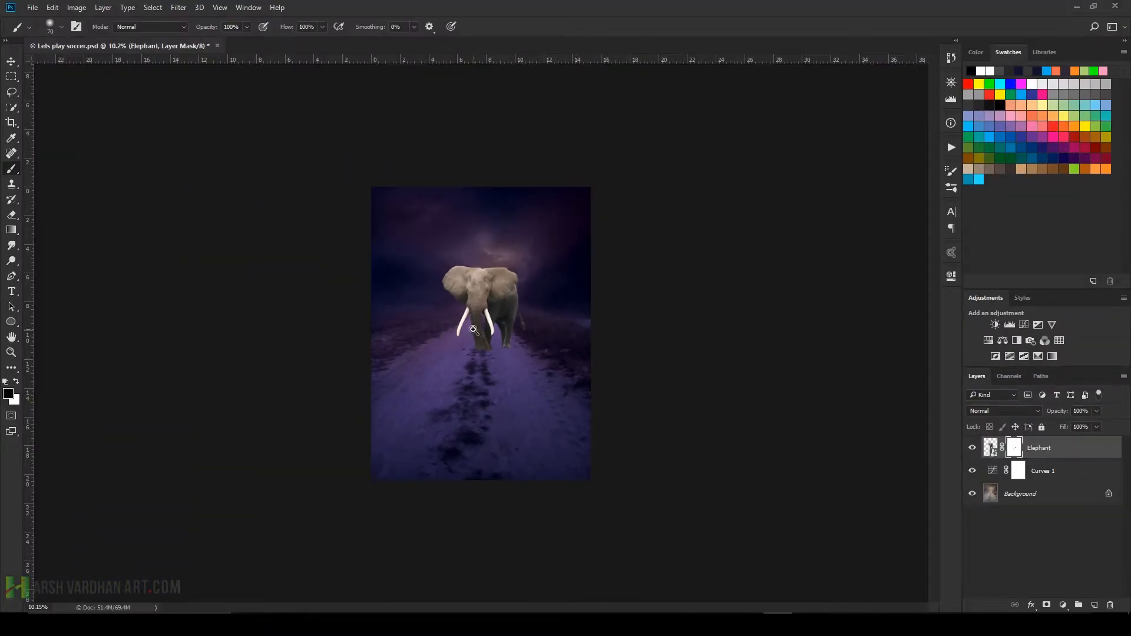
Step: Choose the Grass brush preset at 134 px for masking around the elephant's feet
{"action": "left_click_drag", "start_coordinate": [473, 329], "coordinate": [588, 407]}
{"action": "left_click_drag", "start_coordinate": [522, 387], "coordinate": [544, 400]}
{"action": "right_click", "coordinate": [543, 352]}
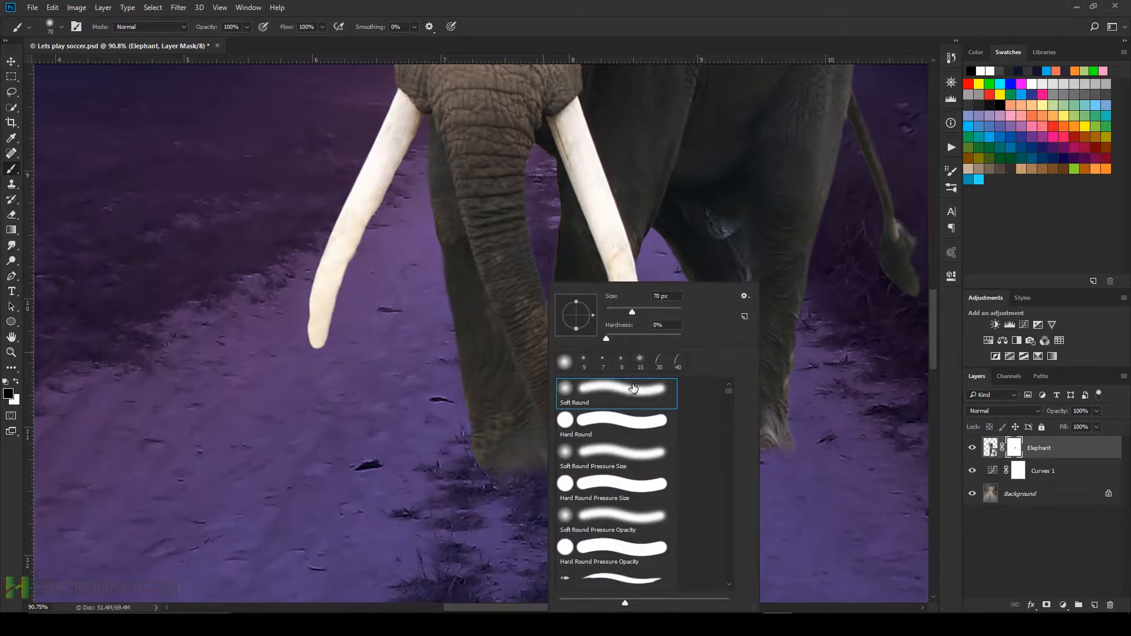
{"action": "scroll", "coordinate": [711, 425], "scroll_direction": "down", "scroll_amount": 10}
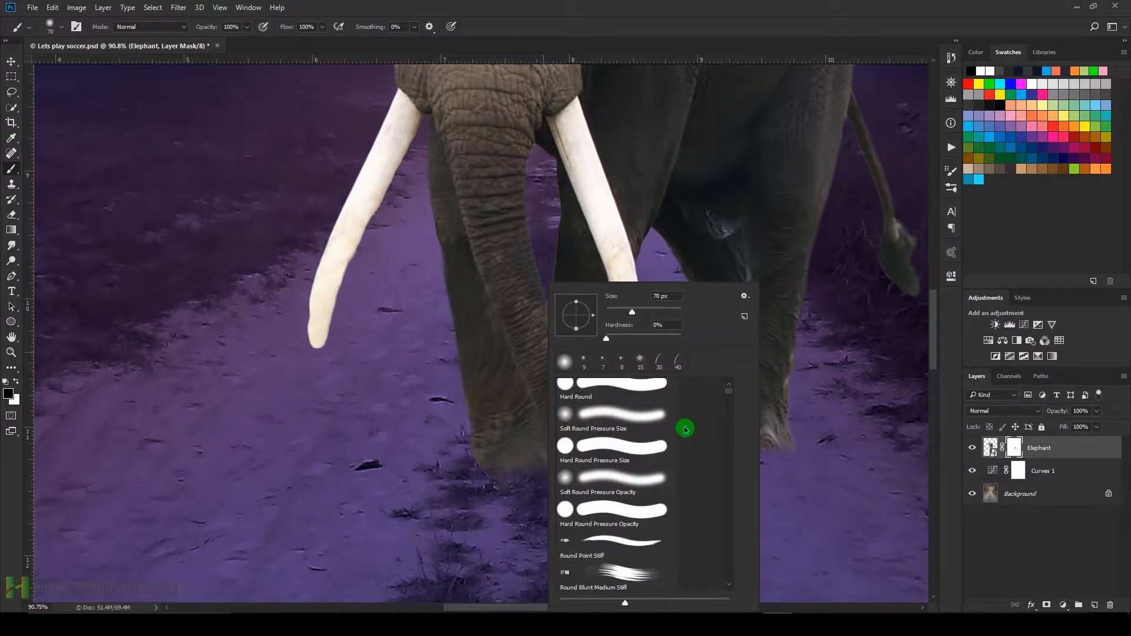
{"action": "scroll", "coordinate": [686, 429], "scroll_direction": "down", "scroll_amount": 15}
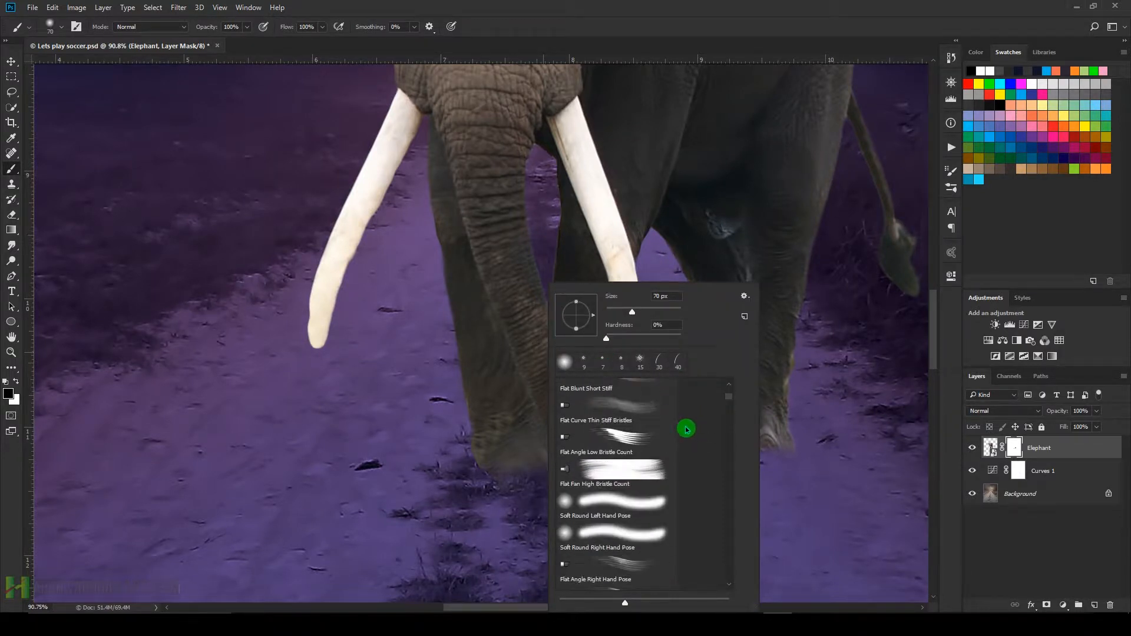
{"action": "scroll", "coordinate": [706, 464], "scroll_direction": "down", "scroll_amount": 12}
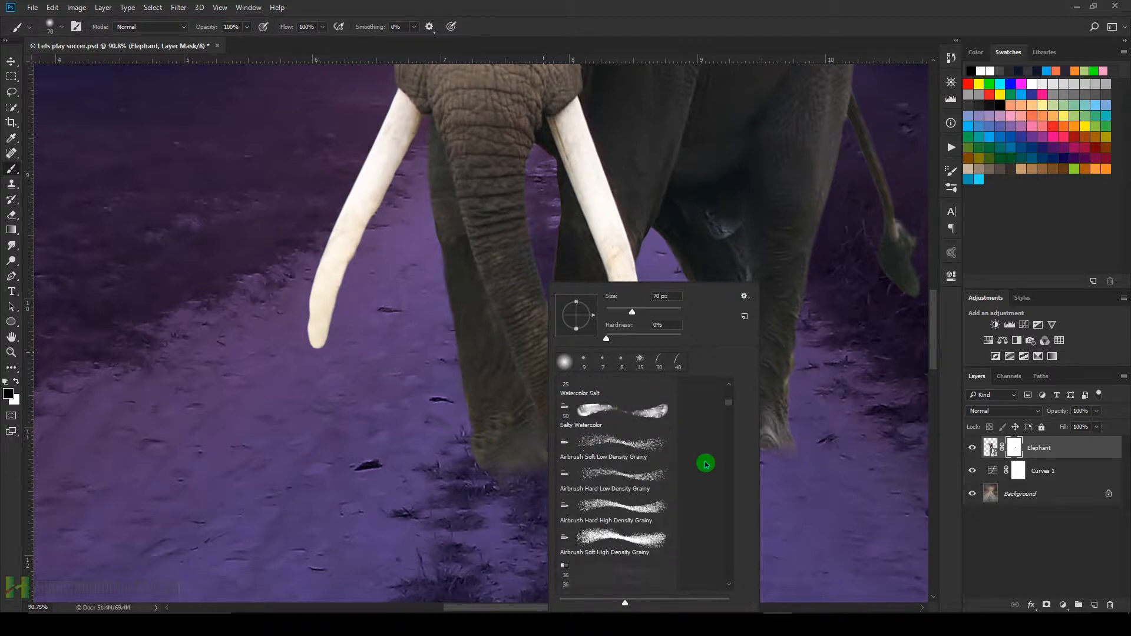
{"action": "scroll", "coordinate": [706, 464], "scroll_direction": "down", "scroll_amount": 12}
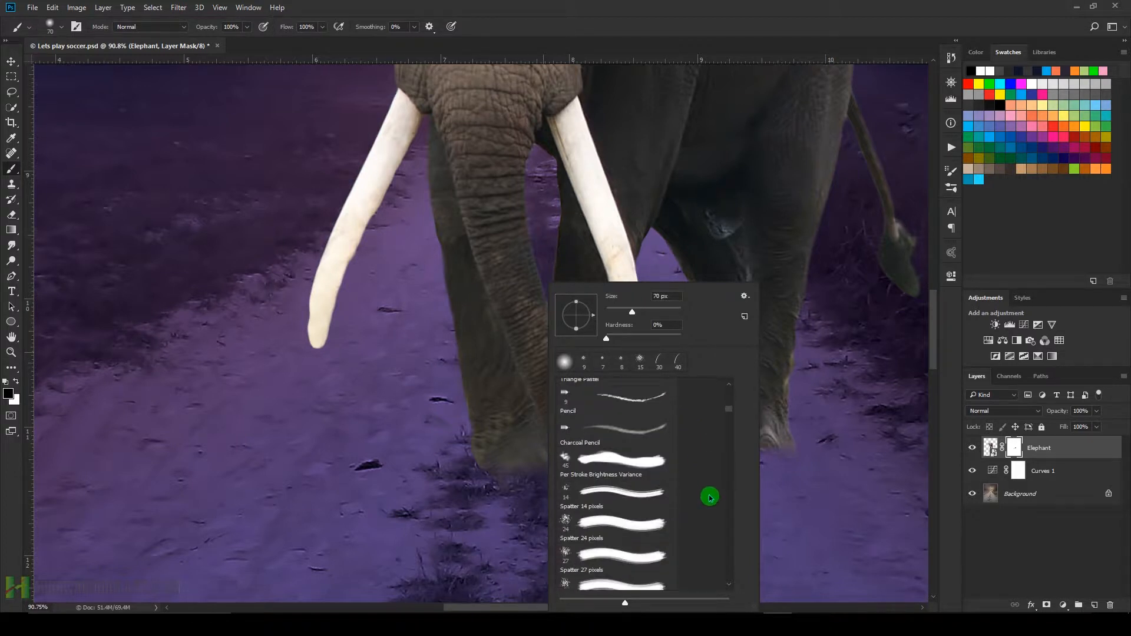
{"action": "scroll", "coordinate": [711, 497], "scroll_direction": "down", "scroll_amount": 12}
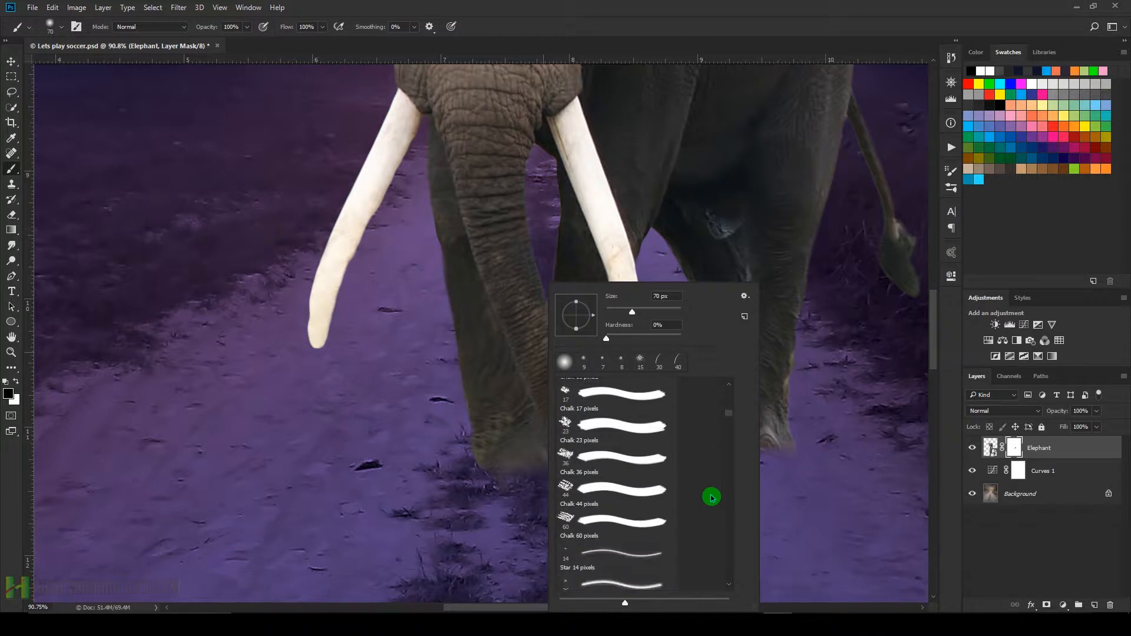
{"action": "scroll", "coordinate": [707, 504], "scroll_direction": "down", "scroll_amount": 1}
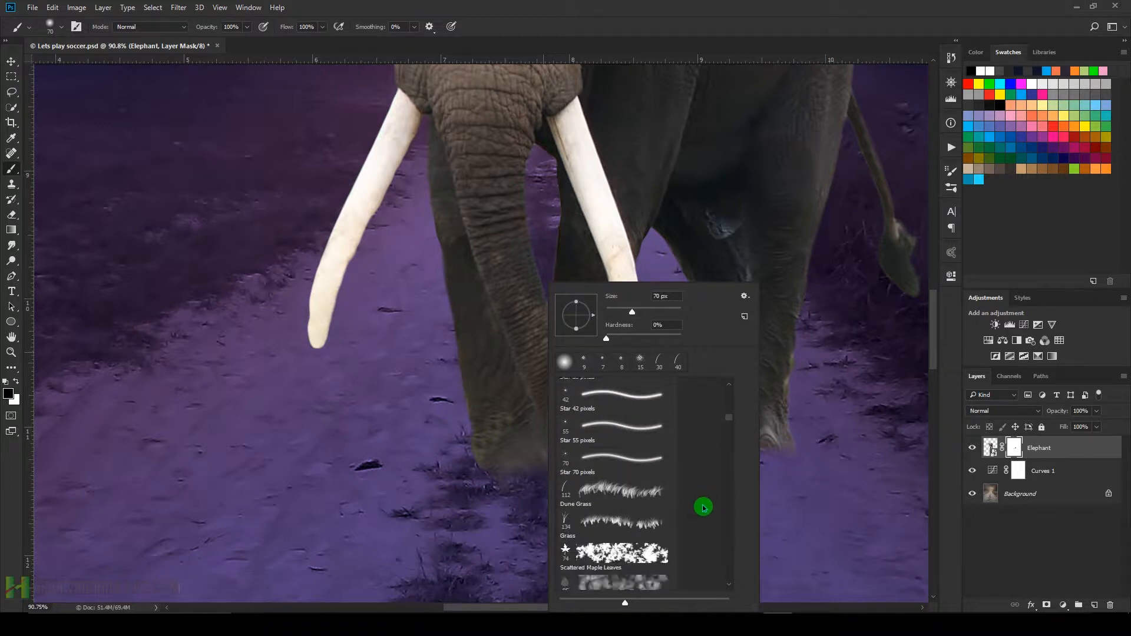
{"action": "left_click", "coordinate": [618, 522]}
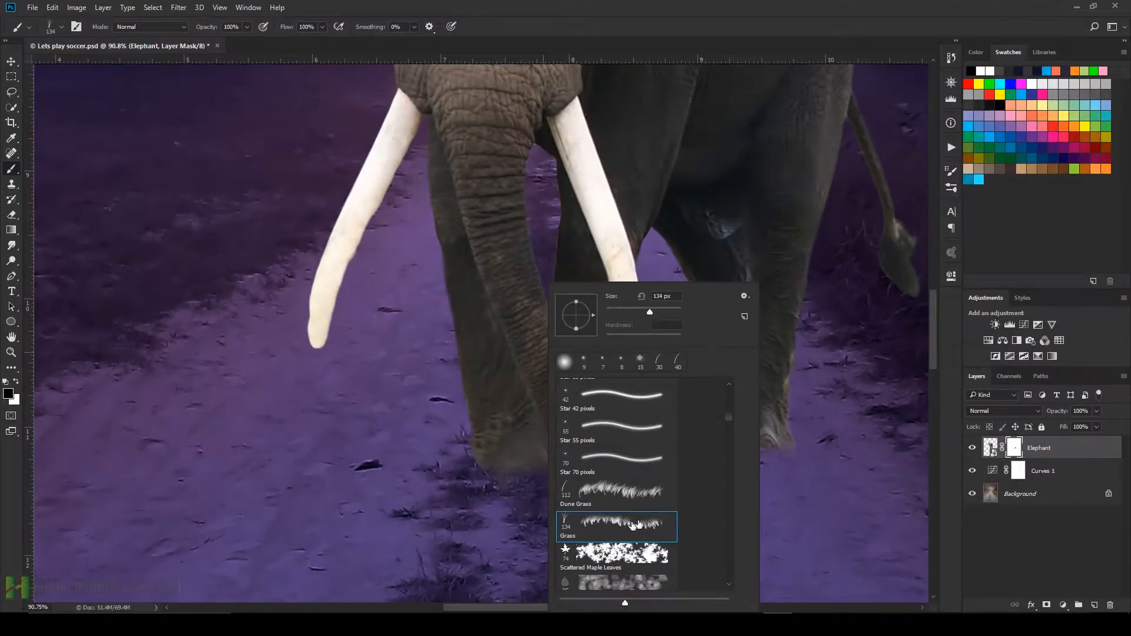
Step: Turn off Color Dynamics for the Grass brush in the brush settings
{"action": "left_click", "coordinate": [744, 297]}
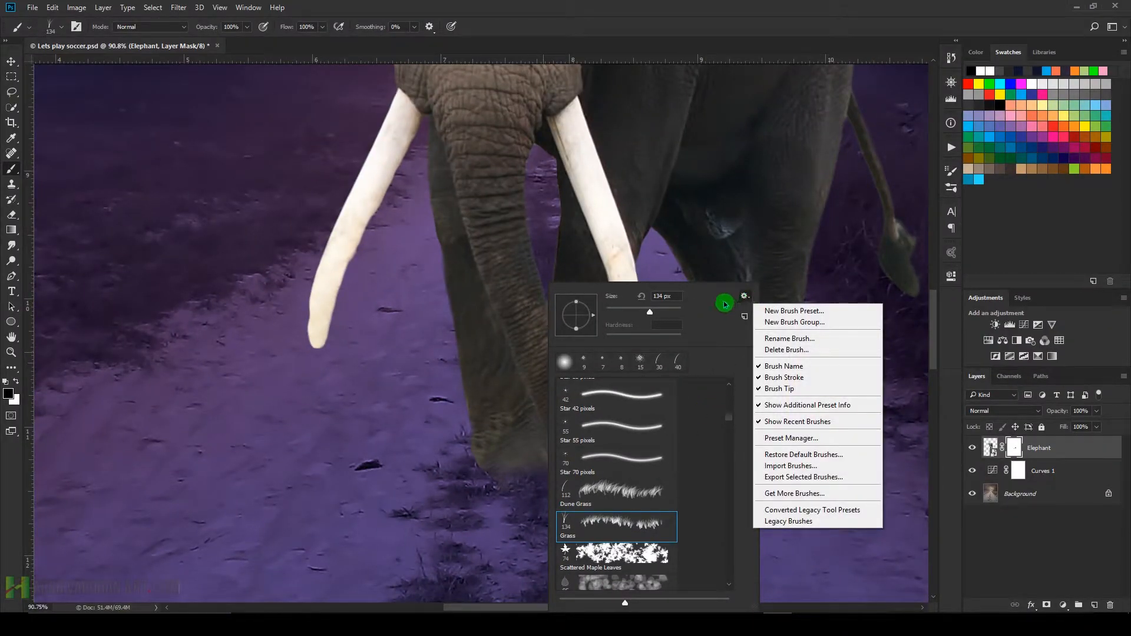
{"action": "left_click", "coordinate": [744, 296]}
{"action": "left_click", "coordinate": [951, 210]}
{"action": "left_click", "coordinate": [955, 191]}
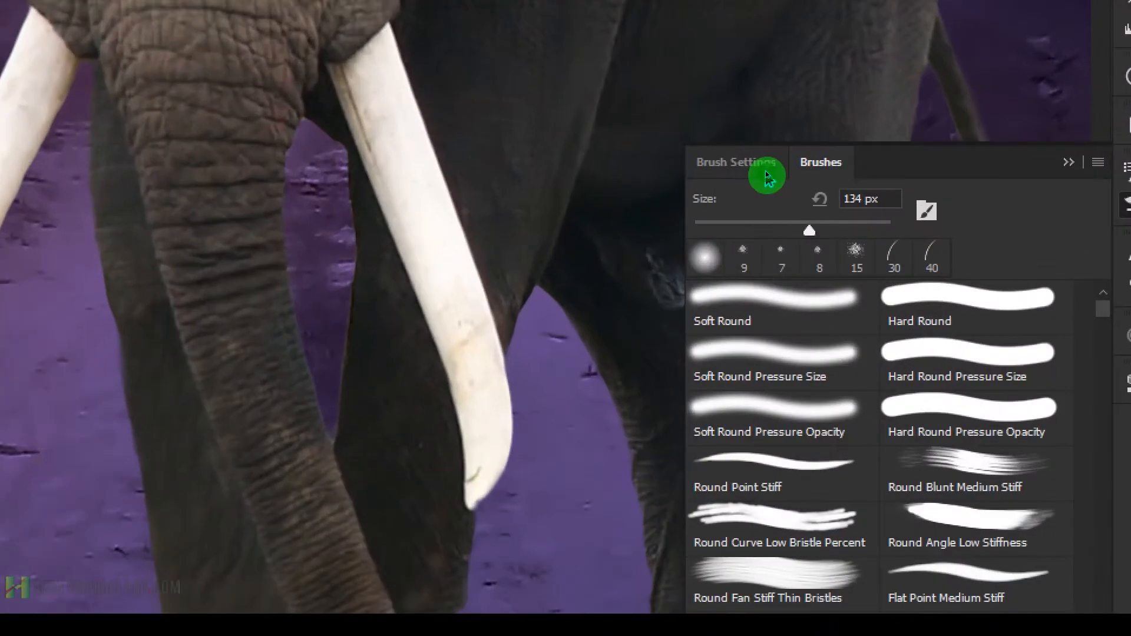
{"action": "left_click", "coordinate": [758, 172]}
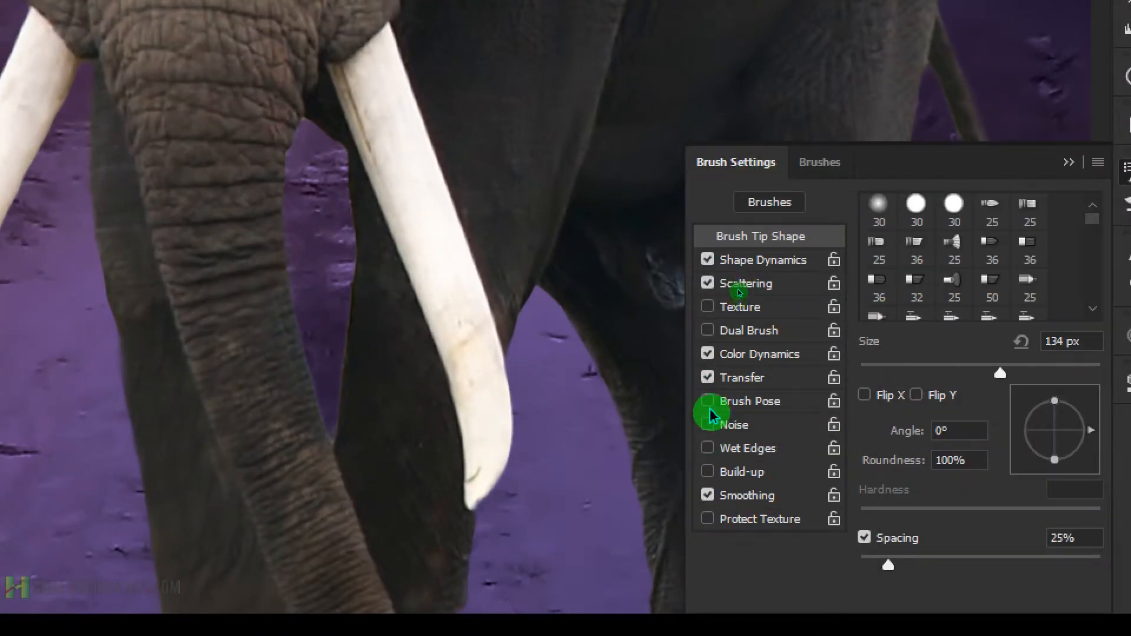
{"action": "left_click", "coordinate": [708, 353]}
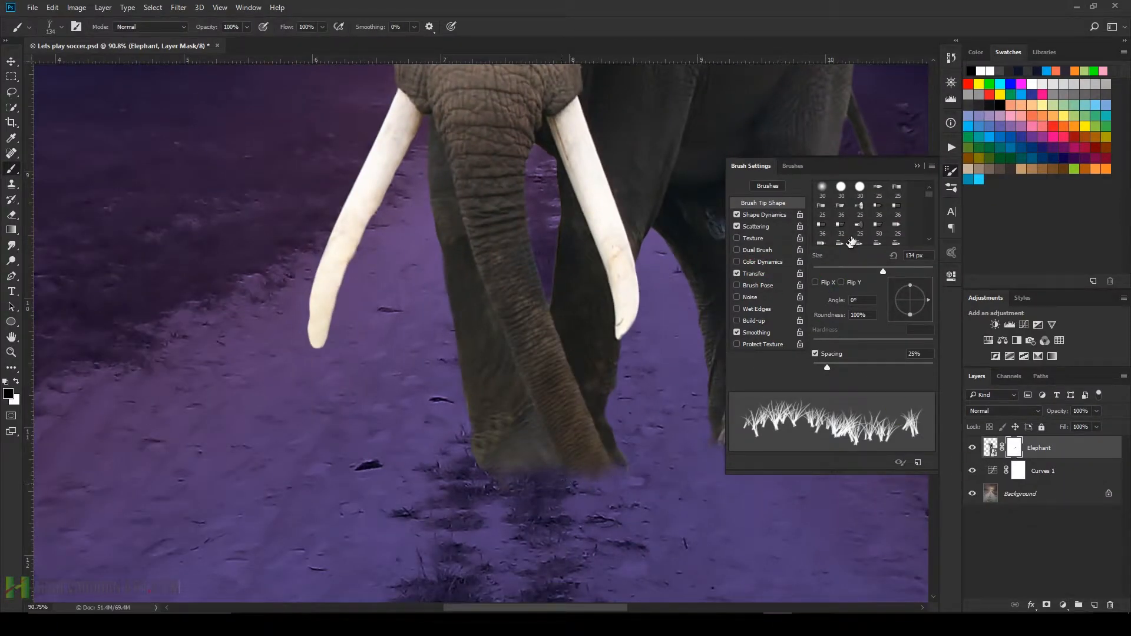
{"action": "left_click", "coordinate": [920, 171]}
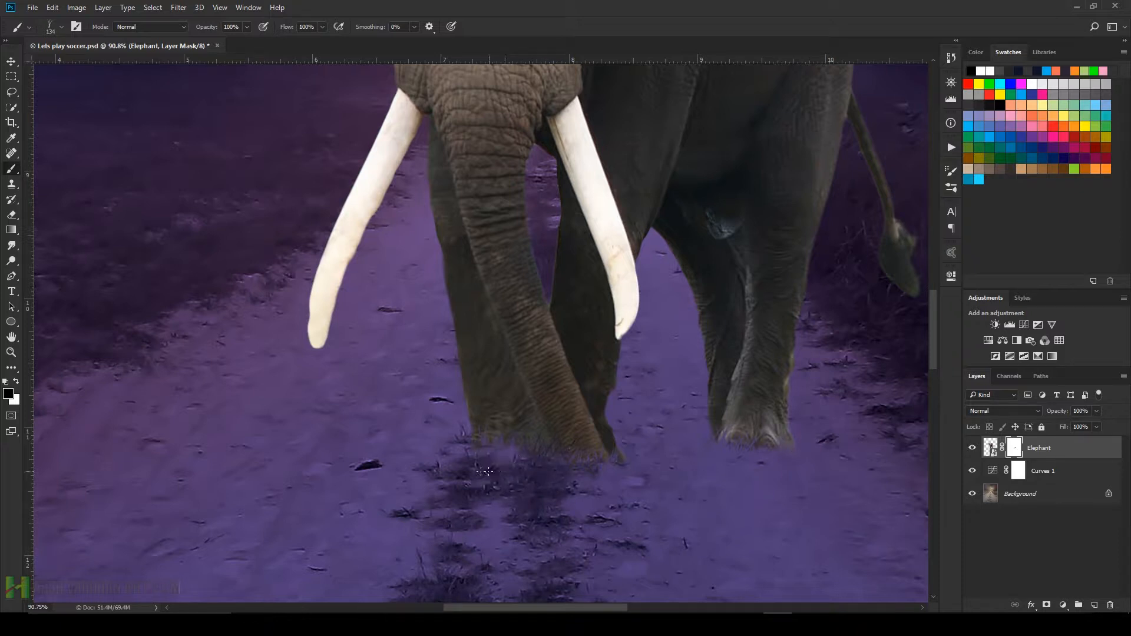
Step: Paint with the Grass brush on the Elephant layer's mask to blend the feet into the road
{"action": "left_click_drag", "start_coordinate": [745, 395], "coordinate": [573, 388]}
{"action": "left_click_drag", "start_coordinate": [583, 312], "coordinate": [624, 332]}
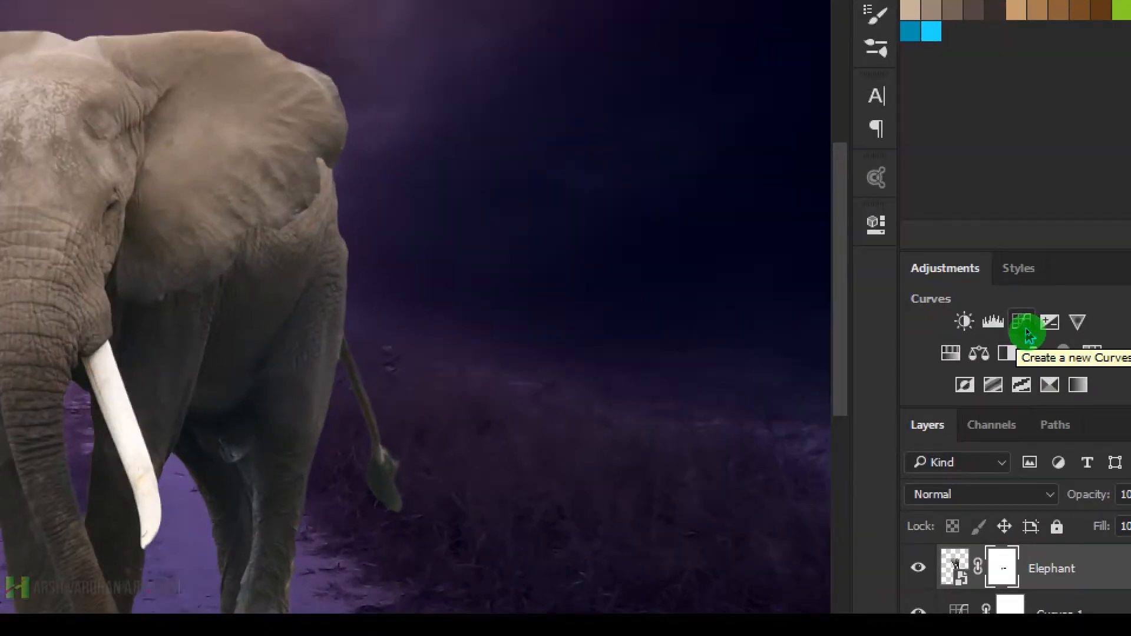
Step: Add a Curves adjustment clipped to the Elephant layer and darken it by lowering the RGB curve's white point to about half
{"action": "left_click", "coordinate": [1026, 327]}
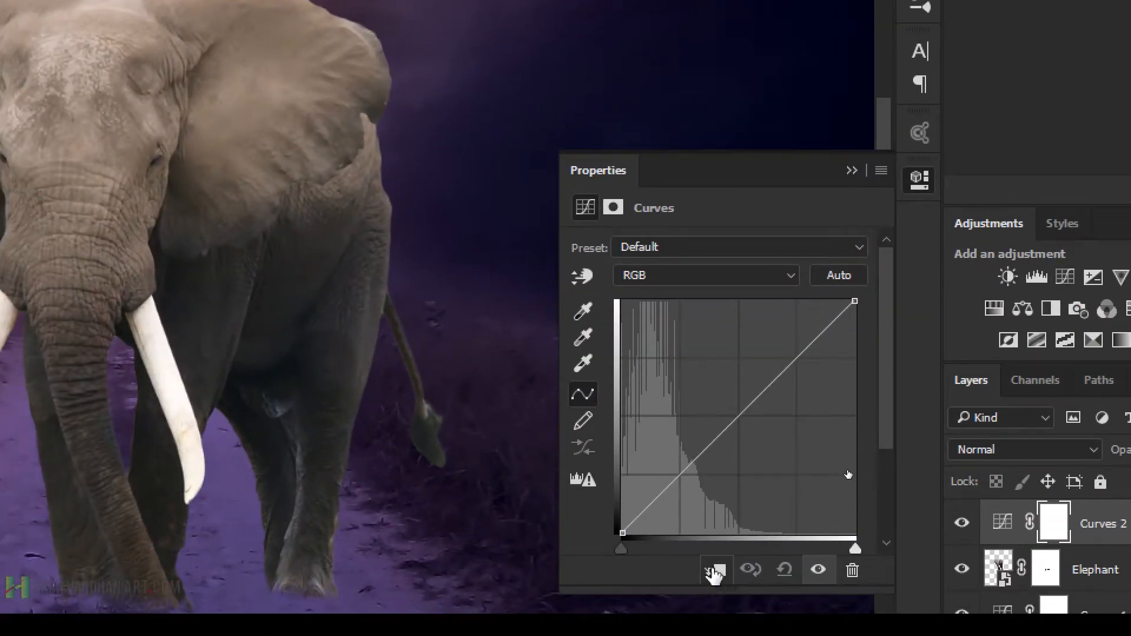
{"action": "left_click", "coordinate": [671, 612]}
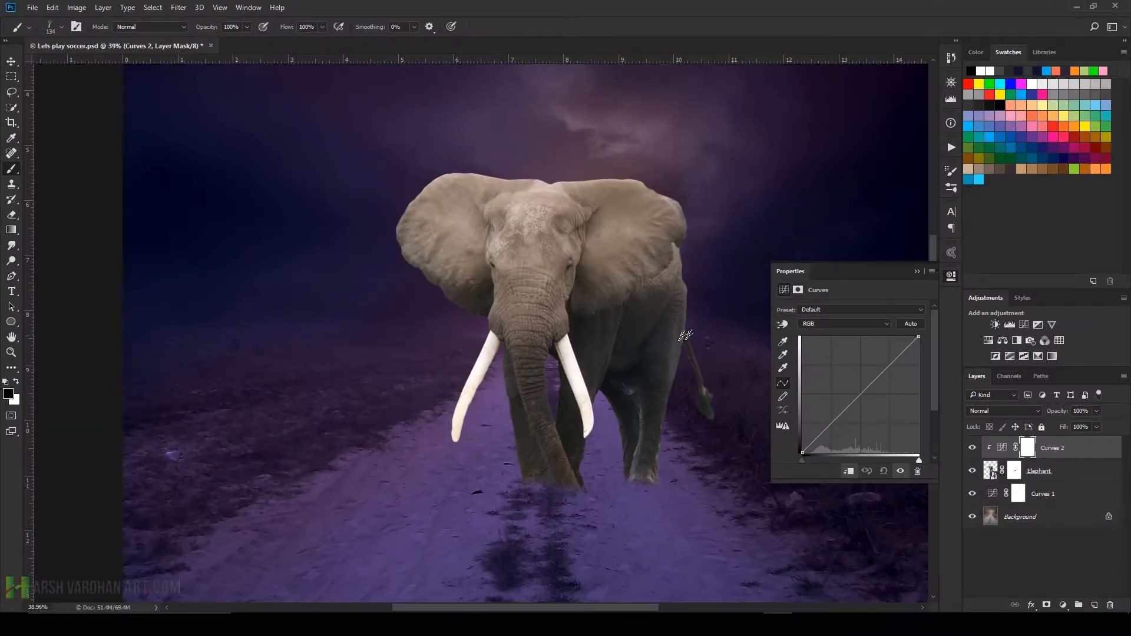
{"action": "left_click_drag", "start_coordinate": [918, 338], "coordinate": [928, 395]}
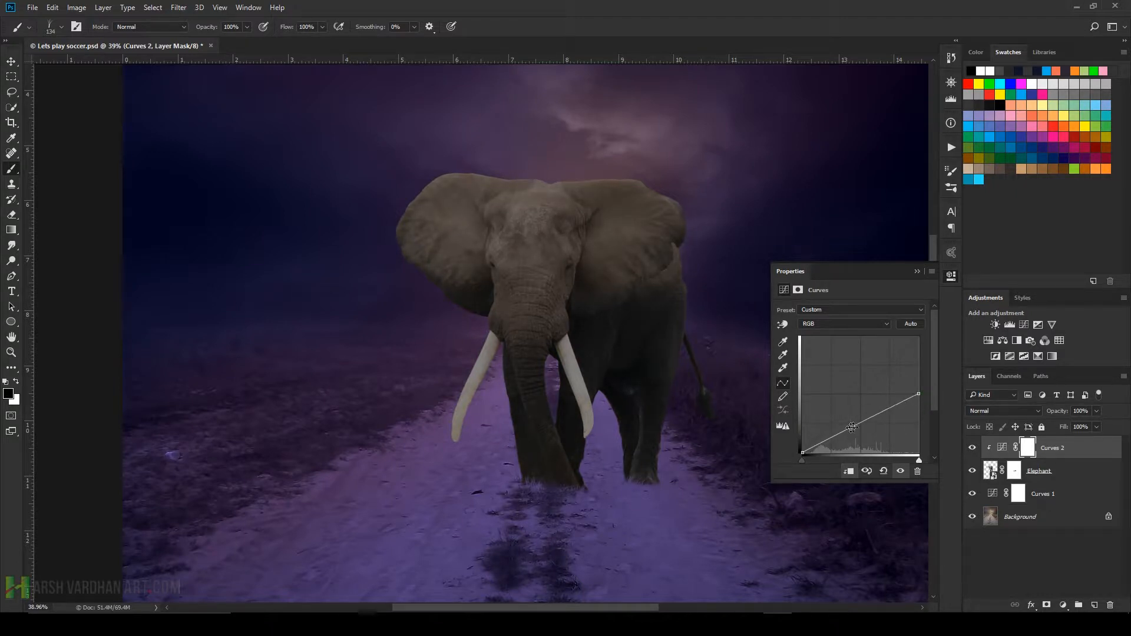
{"action": "left_click", "coordinate": [951, 276]}
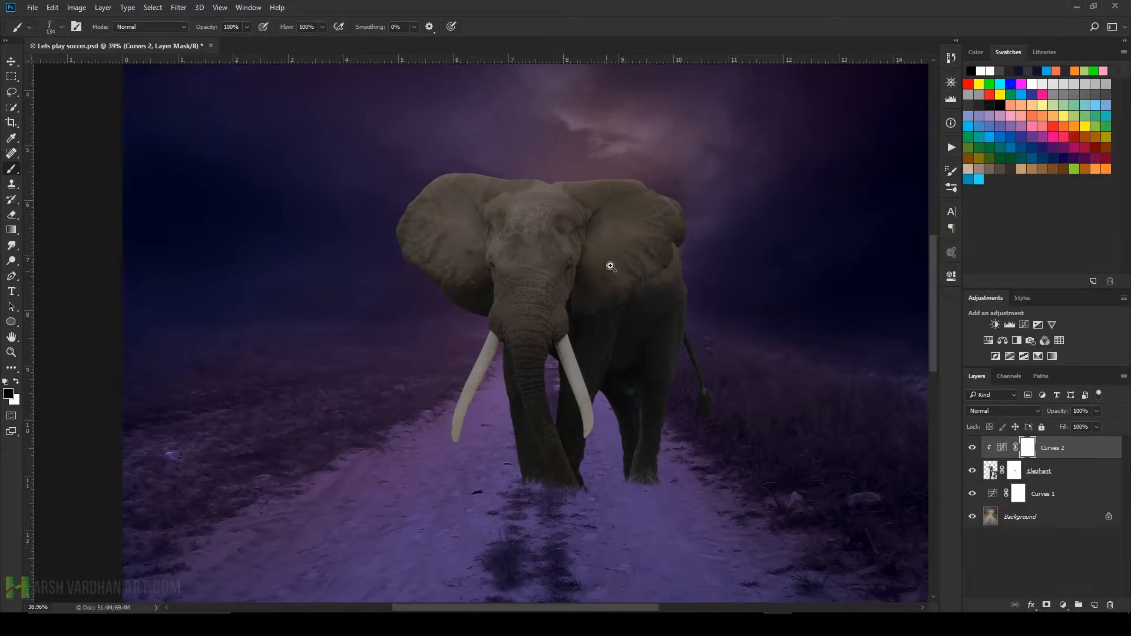
Step: Set up a Soft Round brush at 250 px with 20% opacity for painting on the Curves 2 mask
{"action": "left_click_drag", "start_coordinate": [610, 266], "coordinate": [553, 277]}
{"action": "left_click_drag", "start_coordinate": [623, 324], "coordinate": [515, 307]}
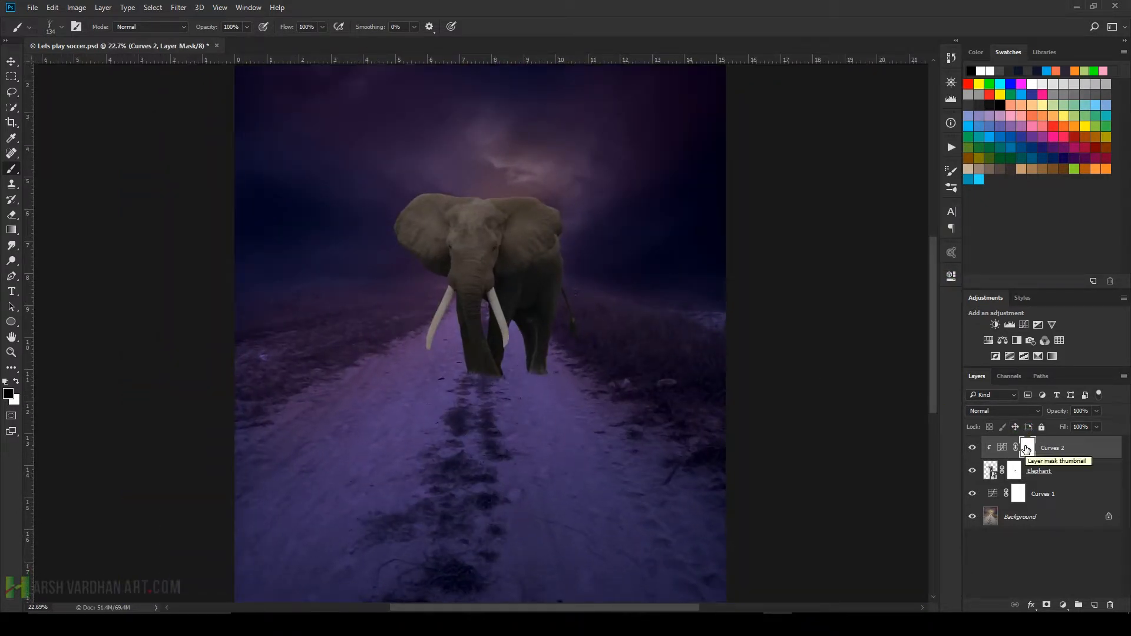
{"action": "right_click", "coordinate": [455, 275]}
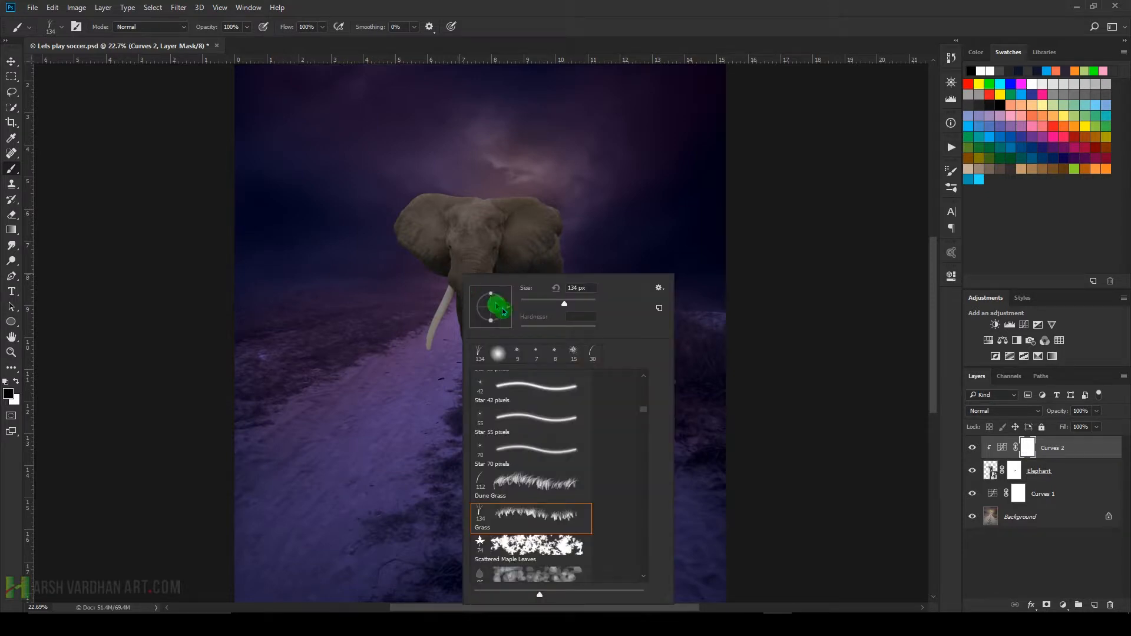
{"action": "left_click", "coordinate": [499, 380]}
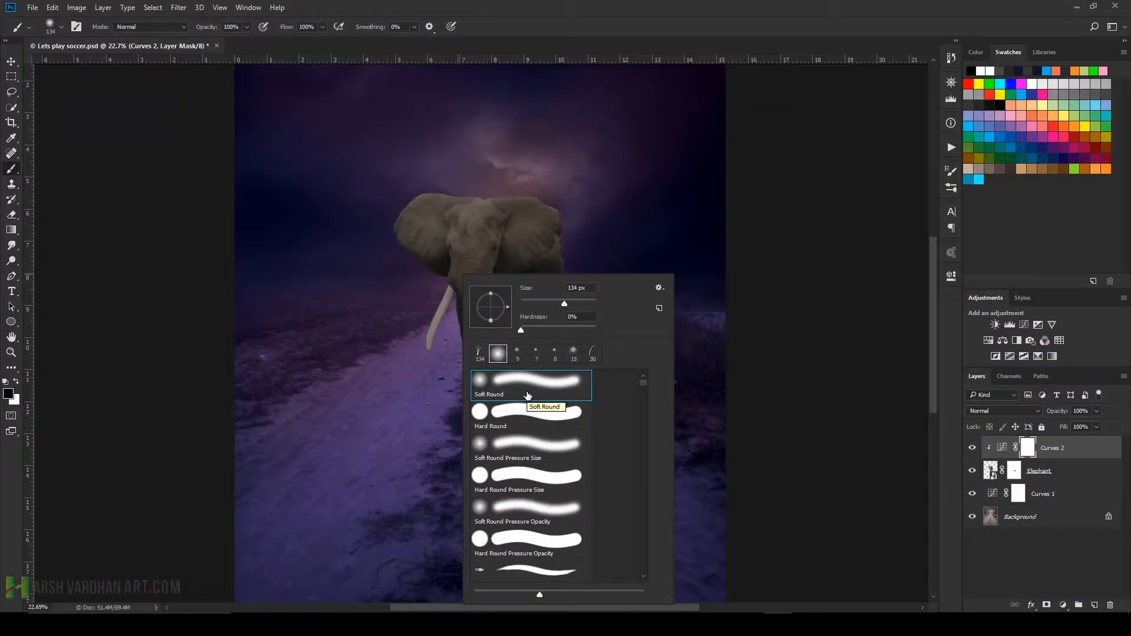
{"action": "left_click", "coordinate": [239, 37]}
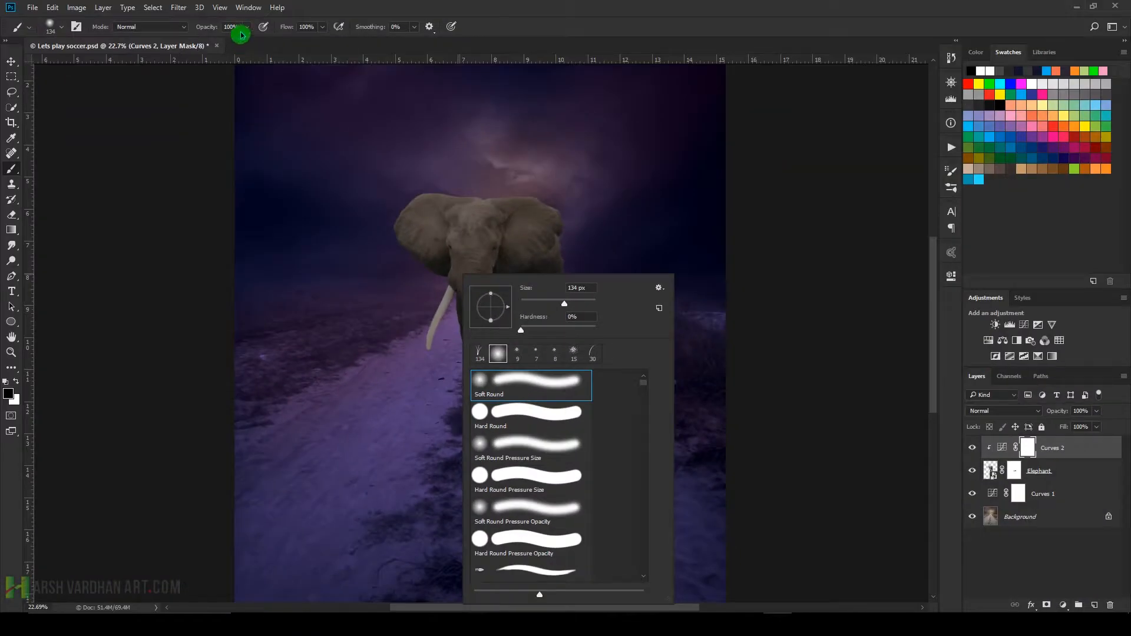
{"action": "left_click", "coordinate": [378, 8]}
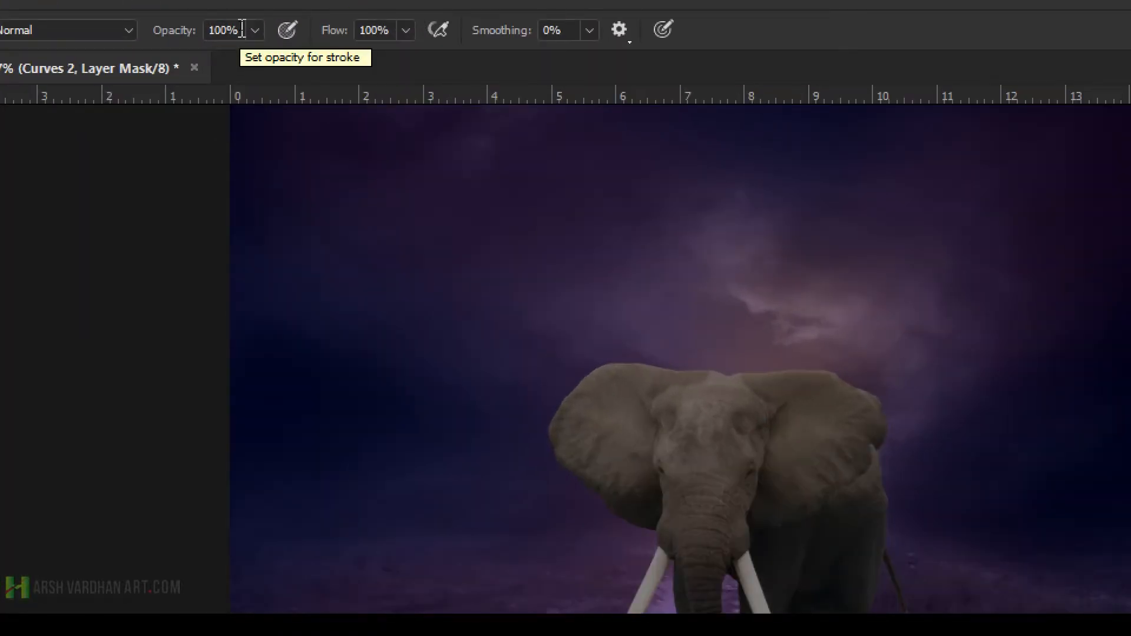
{"action": "key", "text": "2"}
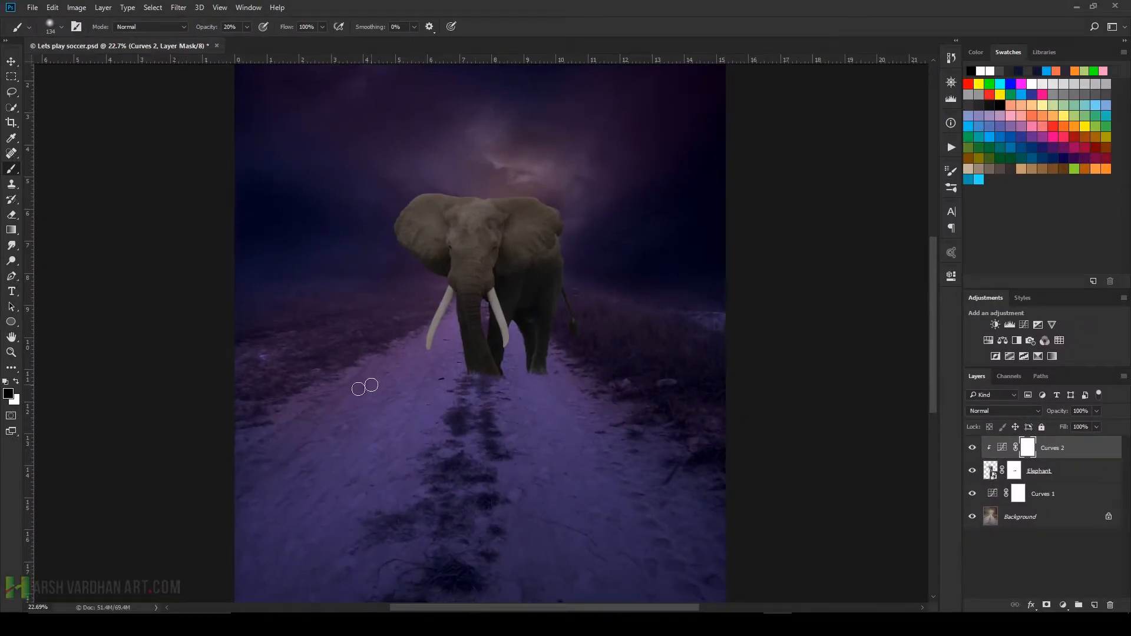
{"action": "left_click", "coordinate": [13, 398]}
{"action": "key", "text": "bracketright"}
{"action": "key", "text": "bracketright"}
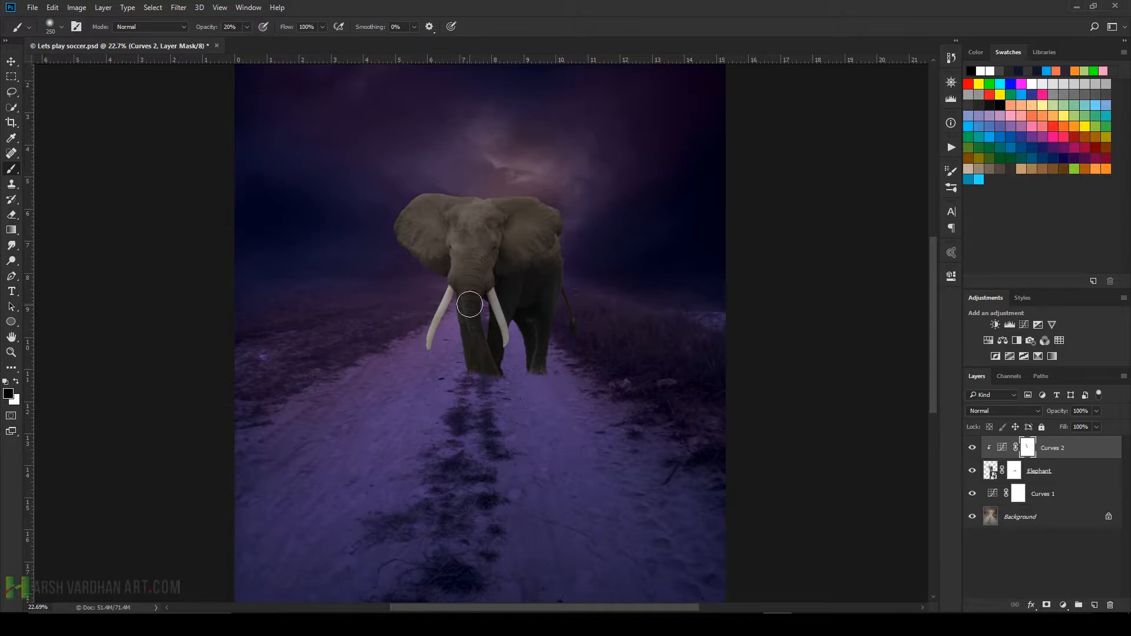
Step: Paint with black on the Curves 2 mask over the elephant's trunk, legs, body and ears to restore highlights, and compare the effect
{"action": "mouse_move", "coordinate": [469, 349]}
{"action": "left_mouse_down"}
{"action": "mouse_move", "coordinate": [477, 359]}
{"action": "mouse_move", "coordinate": [466, 310]}
{"action": "mouse_move", "coordinate": [542, 341]}
{"action": "mouse_move", "coordinate": [517, 320]}
{"action": "mouse_move", "coordinate": [534, 340]}
{"action": "mouse_move", "coordinate": [550, 318]}
{"action": "left_mouse_up"}
{"action": "key", "text": "bracketleft"}
{"action": "key", "text": "bracketleft"}
{"action": "left_click_drag", "start_coordinate": [546, 246], "coordinate": [516, 258]}
{"action": "mouse_move", "coordinate": [546, 223]}
{"action": "left_mouse_down"}
{"action": "mouse_move", "coordinate": [452, 219]}
{"action": "mouse_move", "coordinate": [451, 280]}
{"action": "mouse_move", "coordinate": [441, 252]}
{"action": "mouse_move", "coordinate": [426, 268]}
{"action": "mouse_move", "coordinate": [403, 232]}
{"action": "mouse_move", "coordinate": [420, 264]}
{"action": "left_mouse_up"}
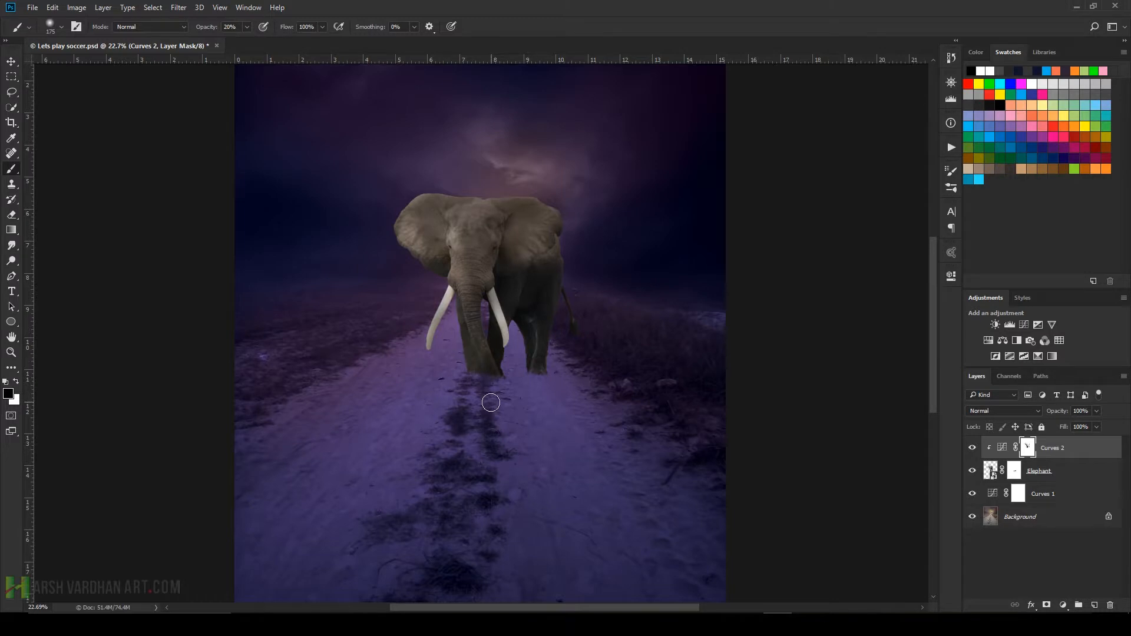
{"action": "left_click", "coordinate": [971, 448]}
{"action": "left_click", "coordinate": [973, 450]}
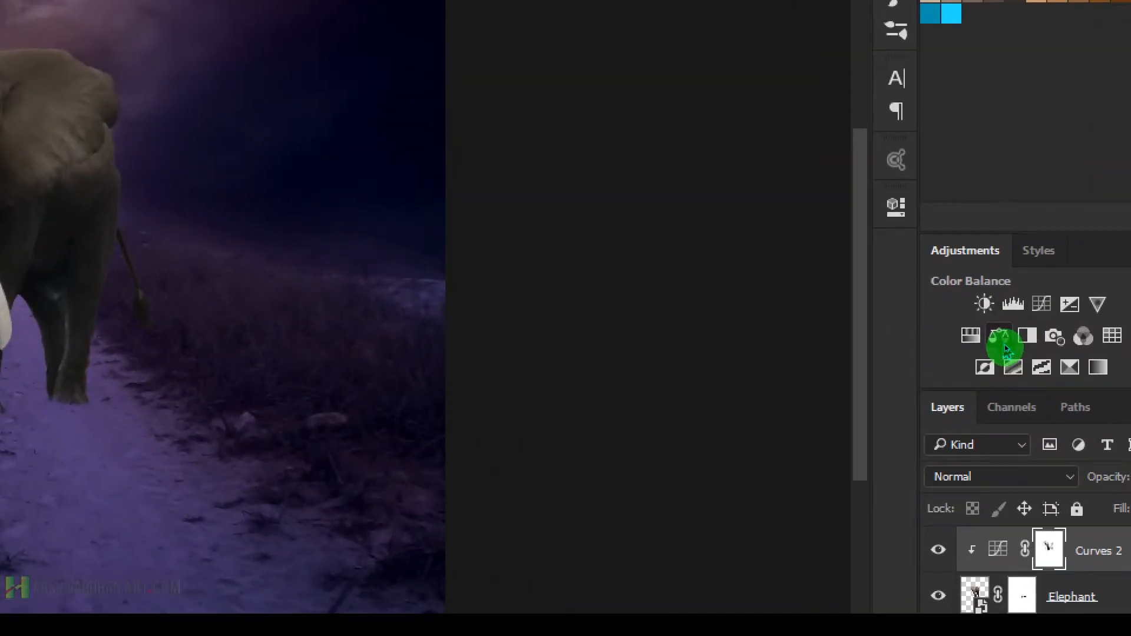
Step: Add a Color Balance adjustment clipped to the elephant and set its midtones to Cyan-Red -9, Magenta-Green -1 and Yellow-Blue +43
{"action": "left_click", "coordinate": [1003, 345]}
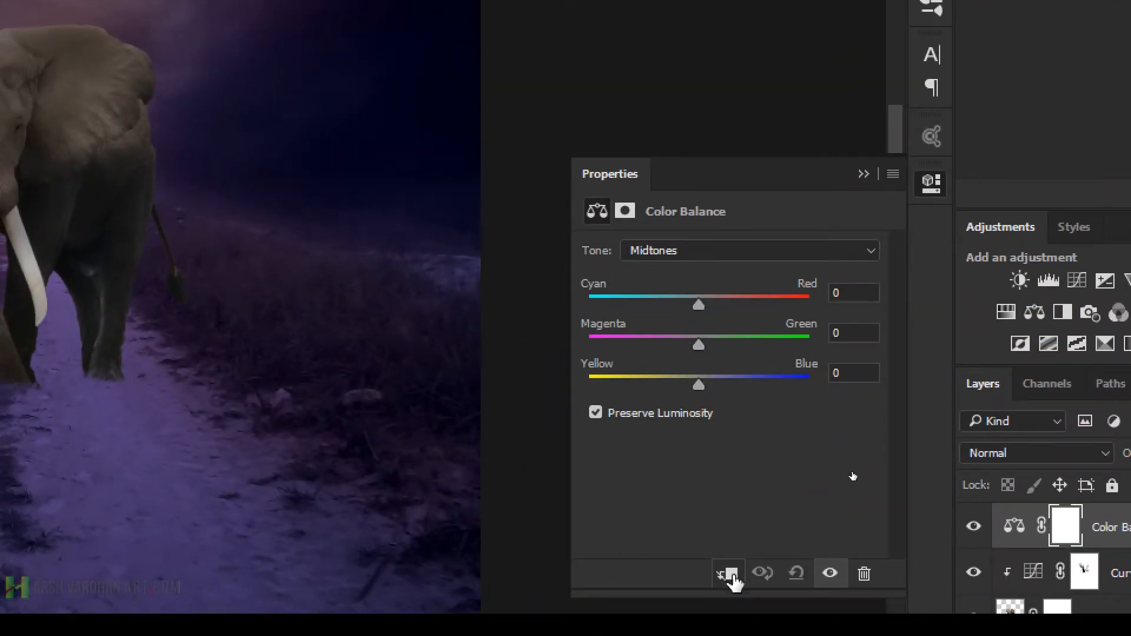
{"action": "left_click", "coordinate": [730, 576]}
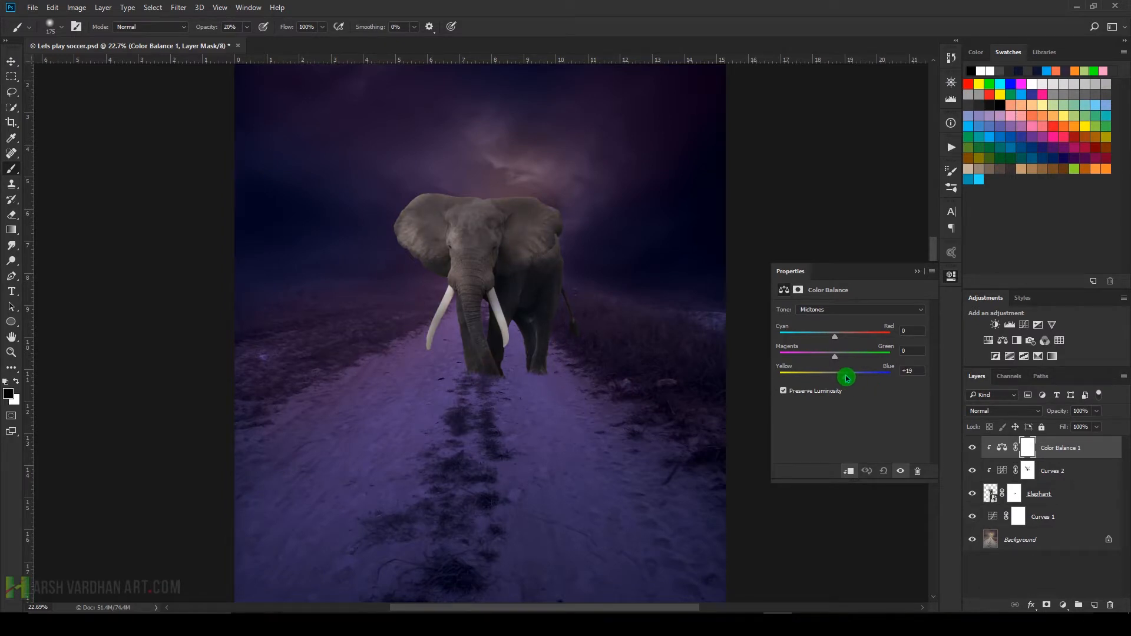
{"action": "left_click_drag", "start_coordinate": [834, 339], "coordinate": [833, 358]}
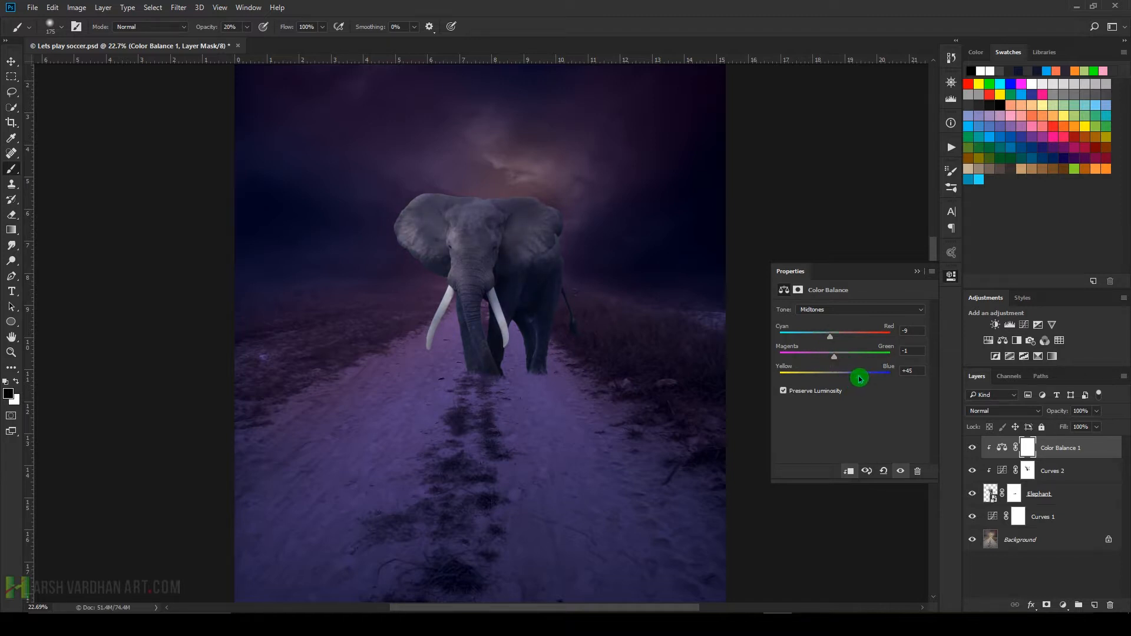
Step: Adjust the shadows and highlights of the Color Balance layer towards cyan and blue to match the elephant with the background
{"action": "left_click", "coordinate": [847, 311]}
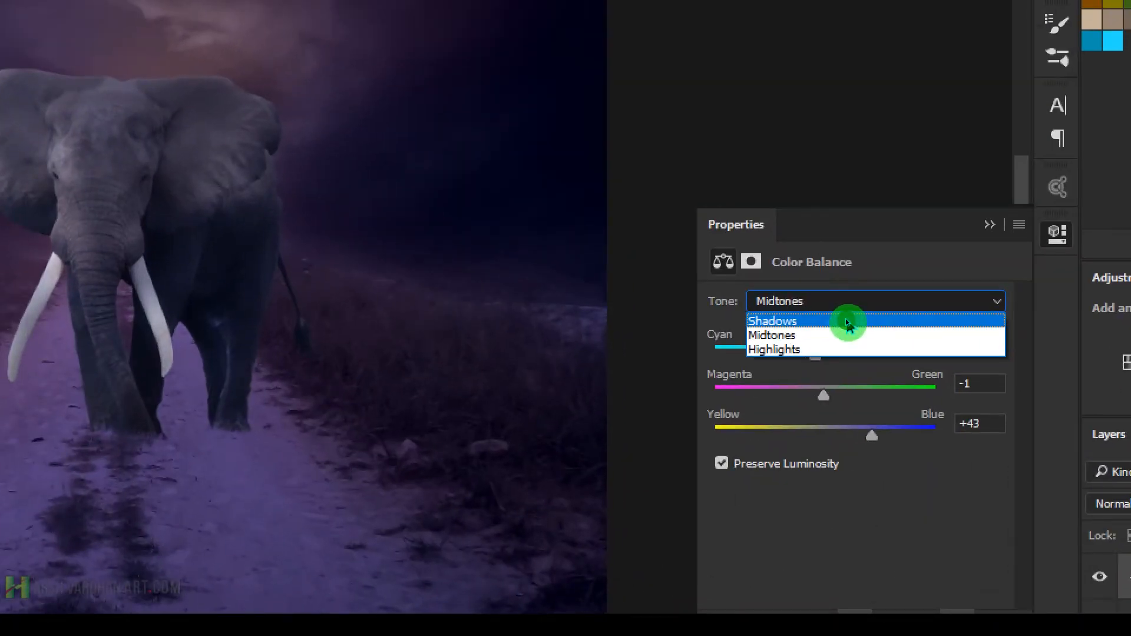
{"action": "left_click", "coordinate": [846, 320]}
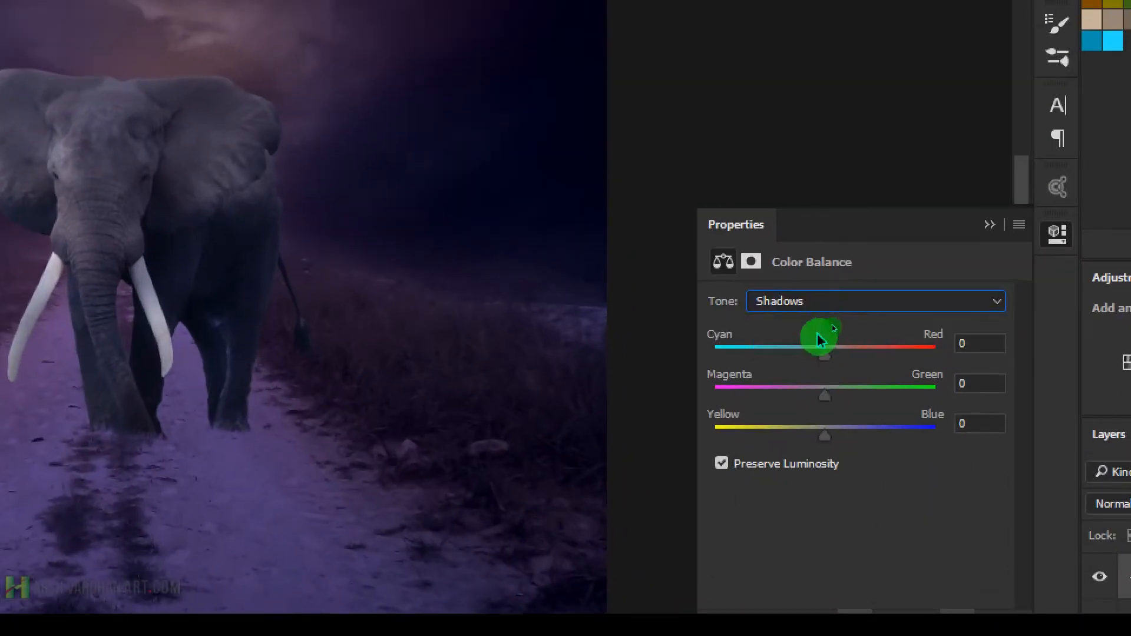
{"action": "left_click", "coordinate": [843, 308]}
{"action": "left_click", "coordinate": [843, 297]}
{"action": "left_click_drag", "start_coordinate": [826, 438], "coordinate": [837, 438]}
{"action": "left_click_drag", "start_coordinate": [826, 355], "coordinate": [822, 355]}
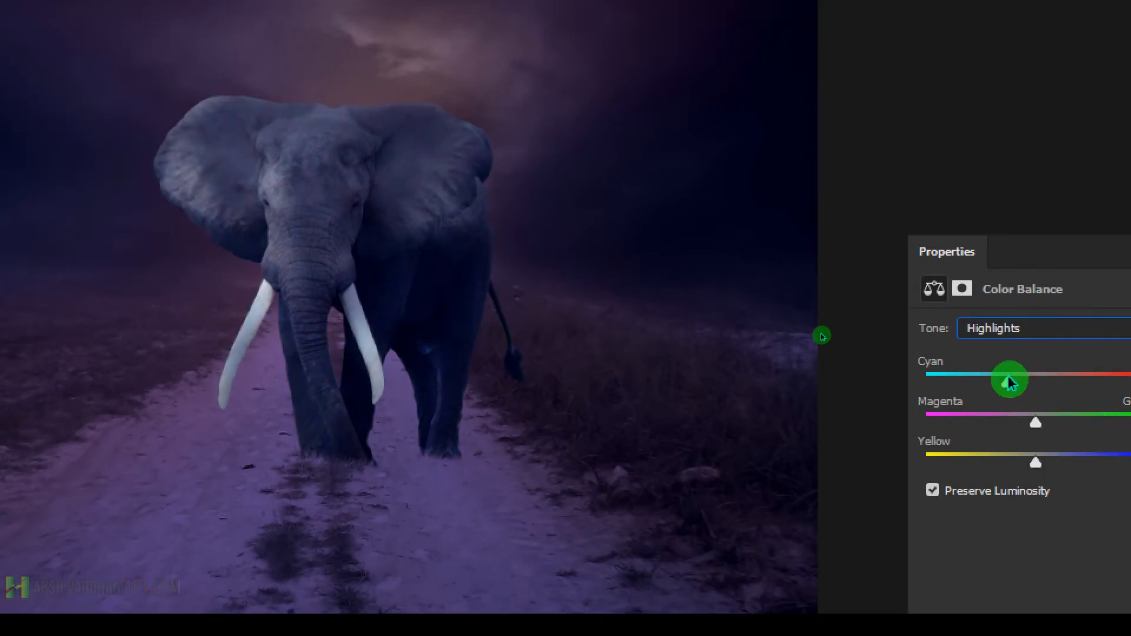
{"action": "left_click_drag", "start_coordinate": [1034, 420], "coordinate": [1079, 442]}
{"action": "left_click_drag", "start_coordinate": [856, 366], "coordinate": [843, 374]}
{"action": "left_click", "coordinate": [916, 271]}
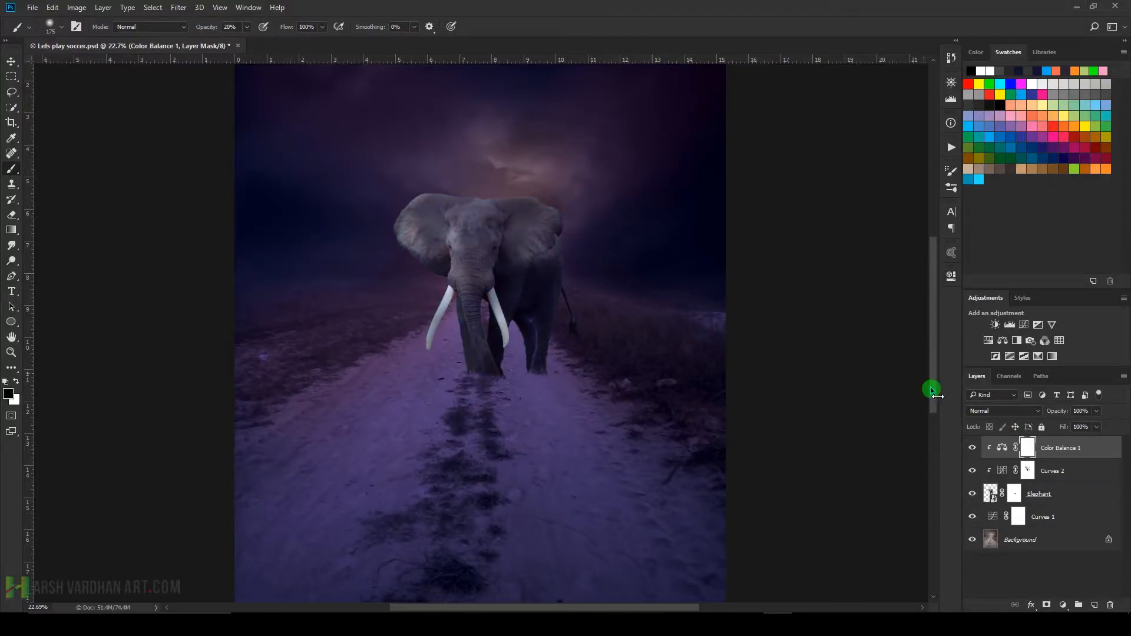
Step: Compare the elephant with and without the Color Balance 1 layer, and save the document
{"action": "left_click", "coordinate": [972, 448]}
{"action": "left_click", "coordinate": [973, 448]}
{"action": "mouse_move", "coordinate": [576, 301]}
{"action": "left_mouse_down"}
{"action": "mouse_move", "coordinate": [538, 311]}
{"action": "mouse_move", "coordinate": [492, 382]}
{"action": "left_mouse_up"}
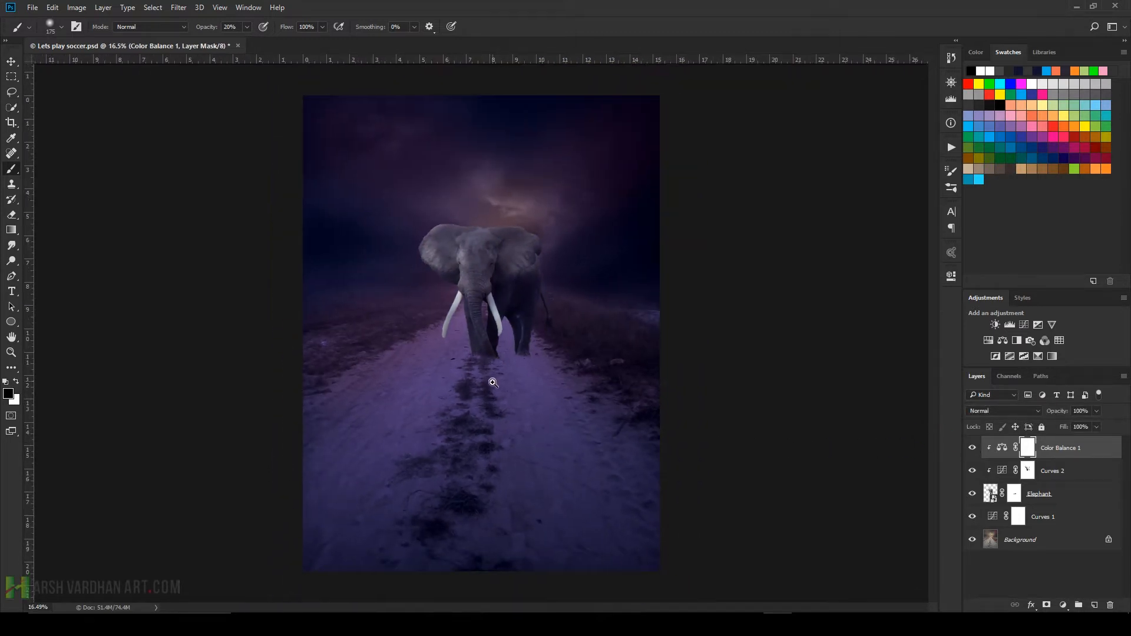
{"action": "key", "text": "ctrl+s"}
Step: Place the moon-1898047 image from the file browser into the composite and scale it to a ball on the road beside the elephant's front feet
{"action": "key", "text": "alt+Tab"}
{"action": "scroll", "coordinate": [367, 334], "scroll_direction": "up", "scroll_amount": 3}
{"action": "left_click", "coordinate": [235, 129]}
{"action": "left_click_drag", "start_coordinate": [235, 129], "coordinate": [488, 350]}
{"action": "left_click_drag", "start_coordinate": [564, 270], "coordinate": [449, 369]}
{"action": "key", "text": "Return"}
{"action": "key", "text": "b"}
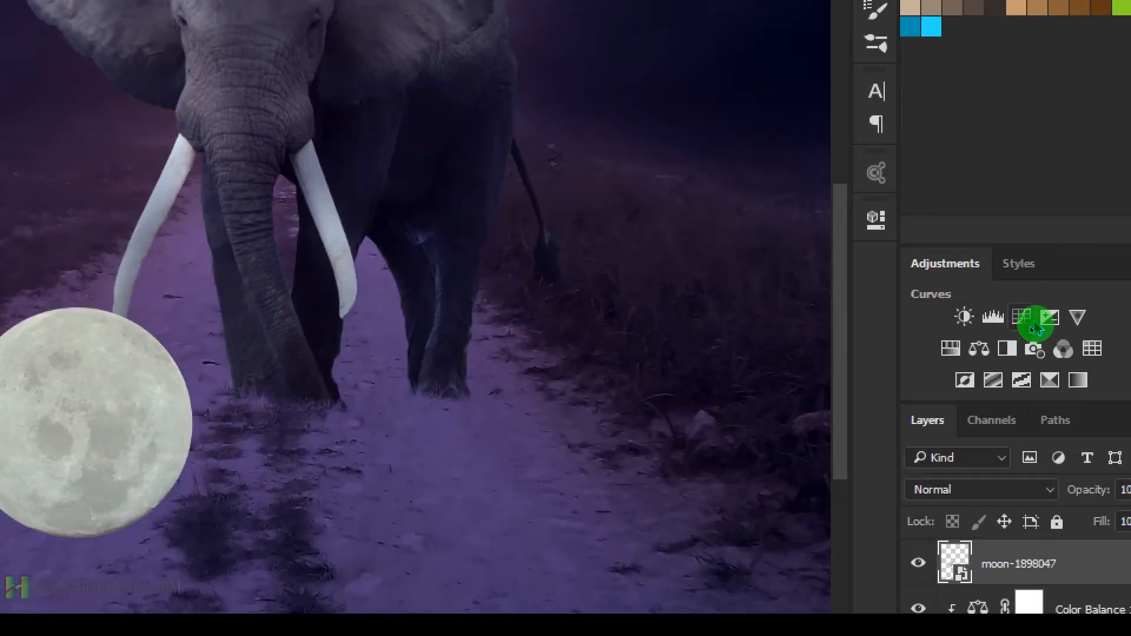
Step: Add a Curves adjustment clipped to the moon layer and darken it by pulling down the RGB curve's midpoint and white point
{"action": "left_click", "coordinate": [1024, 328]}
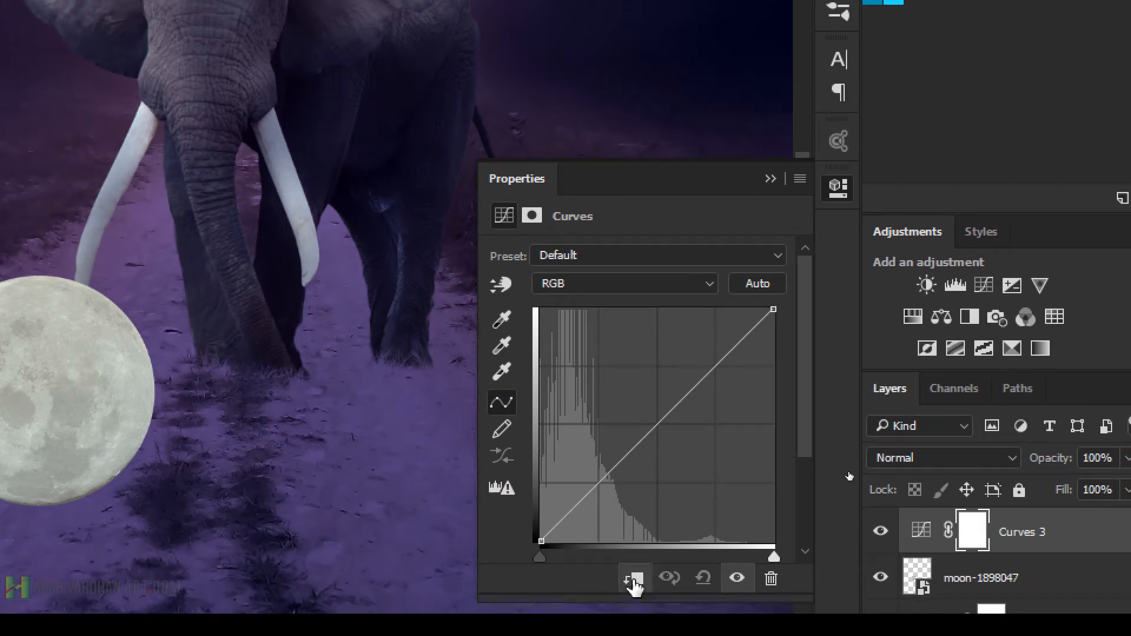
{"action": "left_click", "coordinate": [633, 580]}
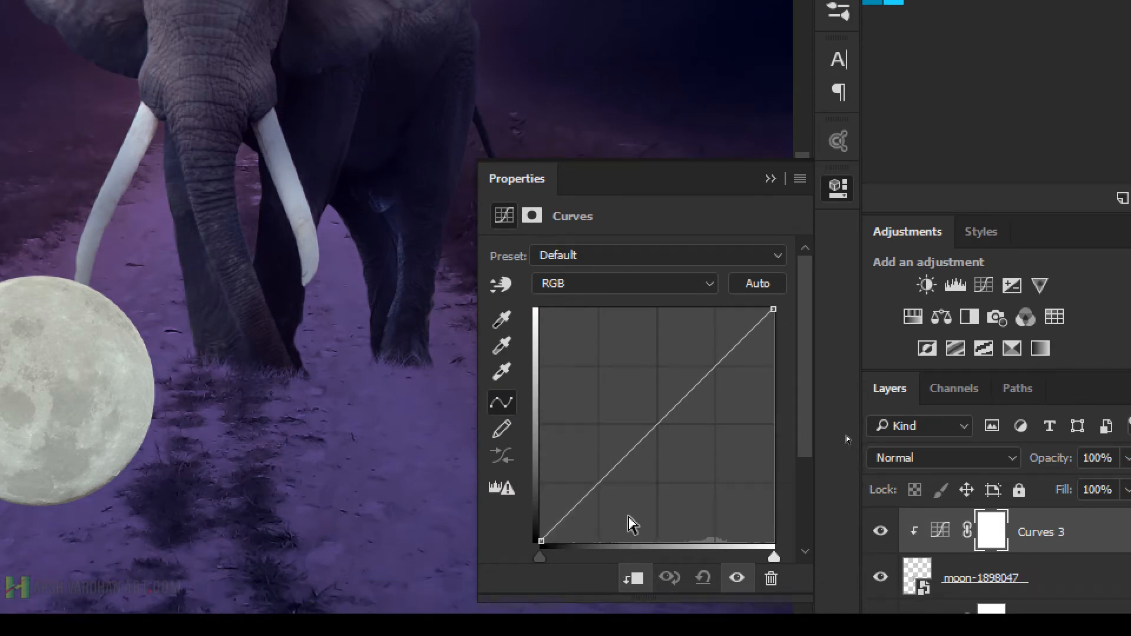
{"action": "left_click_drag", "start_coordinate": [613, 470], "coordinate": [653, 487]}
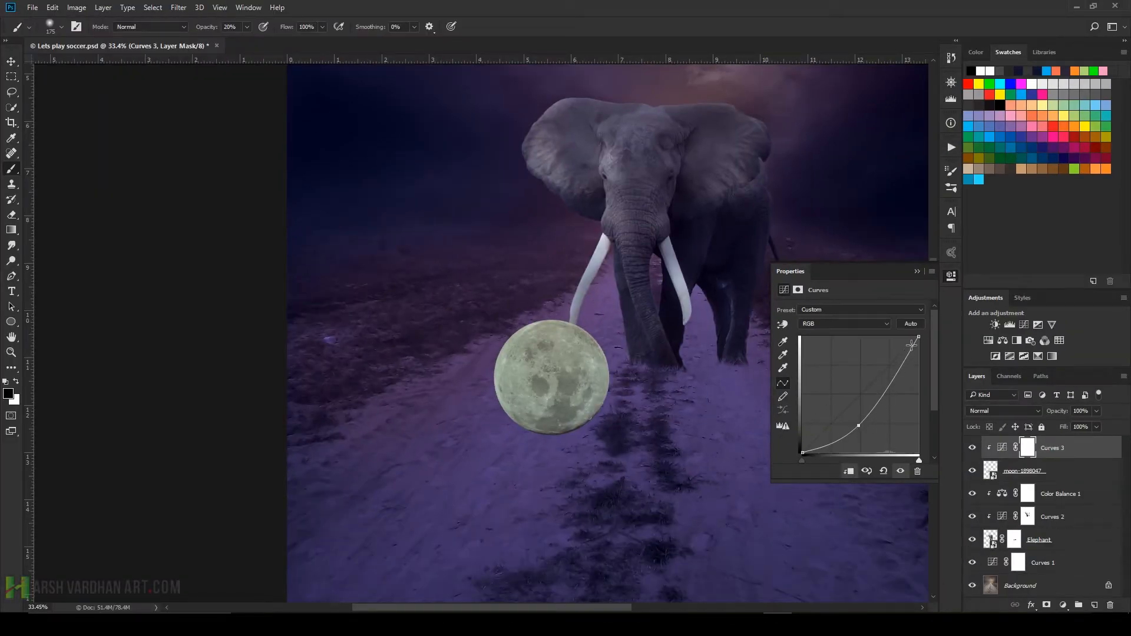
{"action": "left_click_drag", "start_coordinate": [917, 339], "coordinate": [921, 371]}
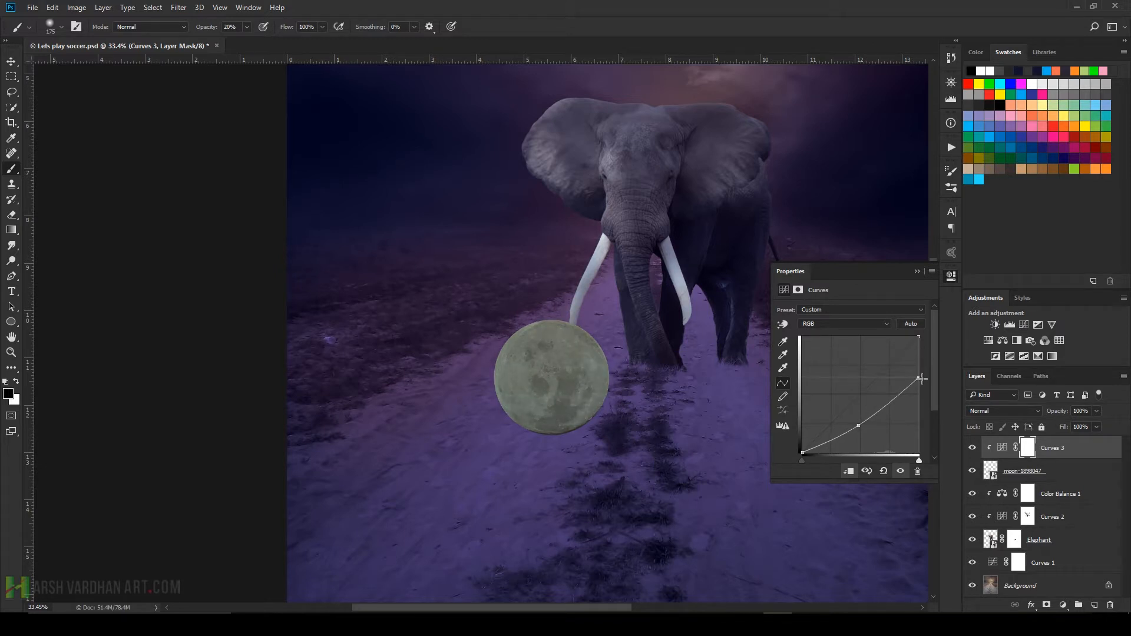
{"action": "left_click_drag", "start_coordinate": [922, 379], "coordinate": [925, 383]}
Step: Paint on the Curves 3 mask over the moon with a 400 px soft black brush at 20% opacity to lift the darkening
{"action": "left_click", "coordinate": [1029, 449]}
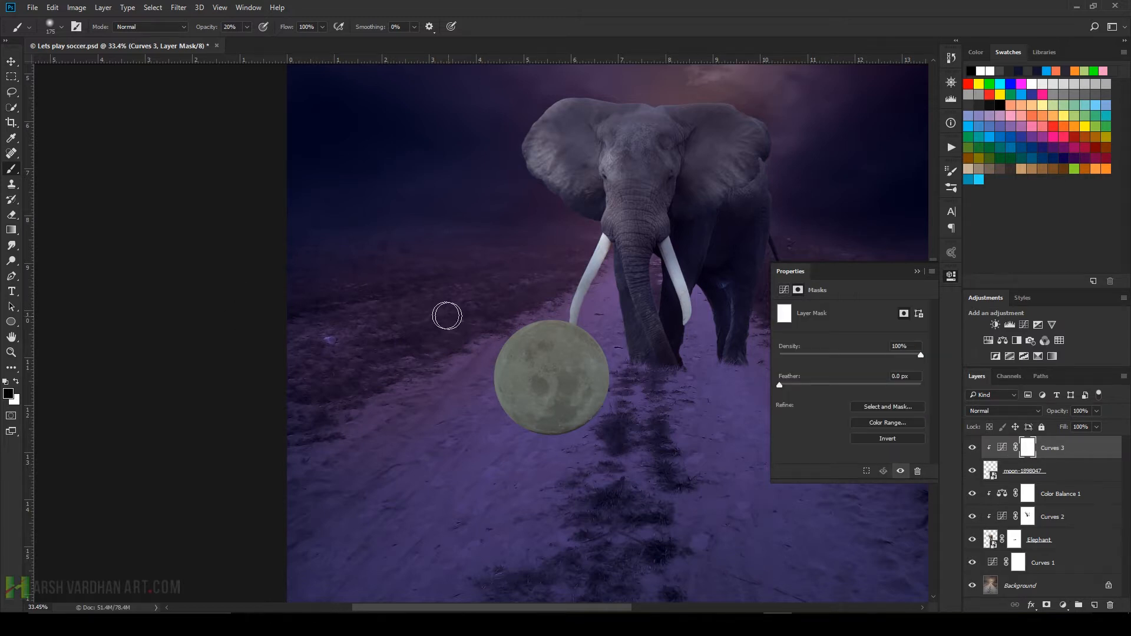
{"action": "right_click", "coordinate": [427, 231]}
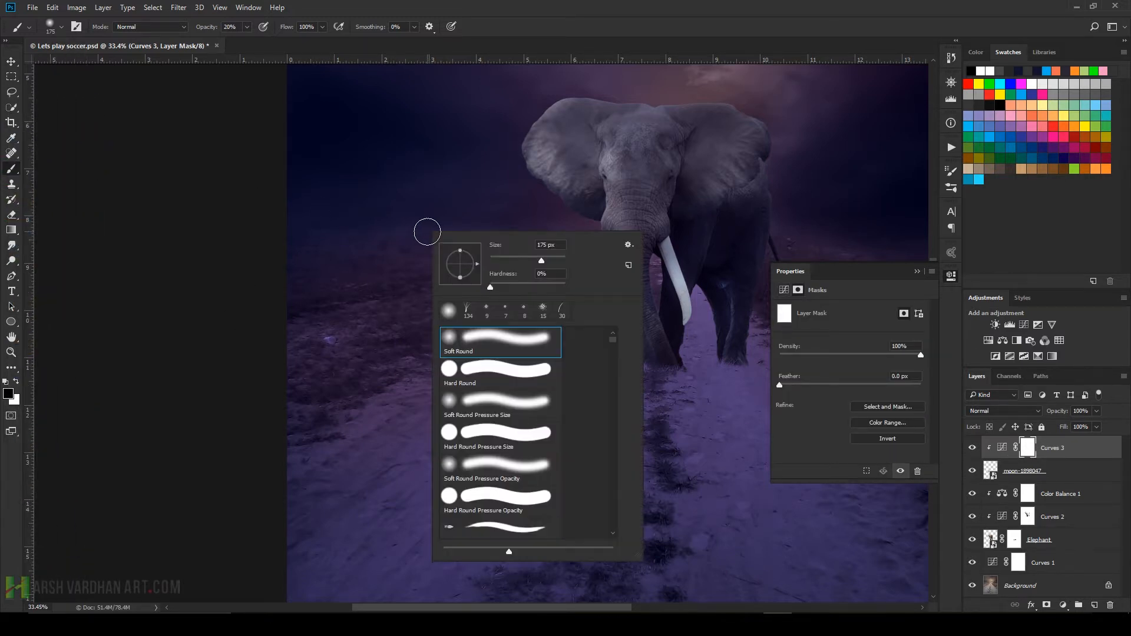
{"action": "left_click", "coordinate": [612, 31]}
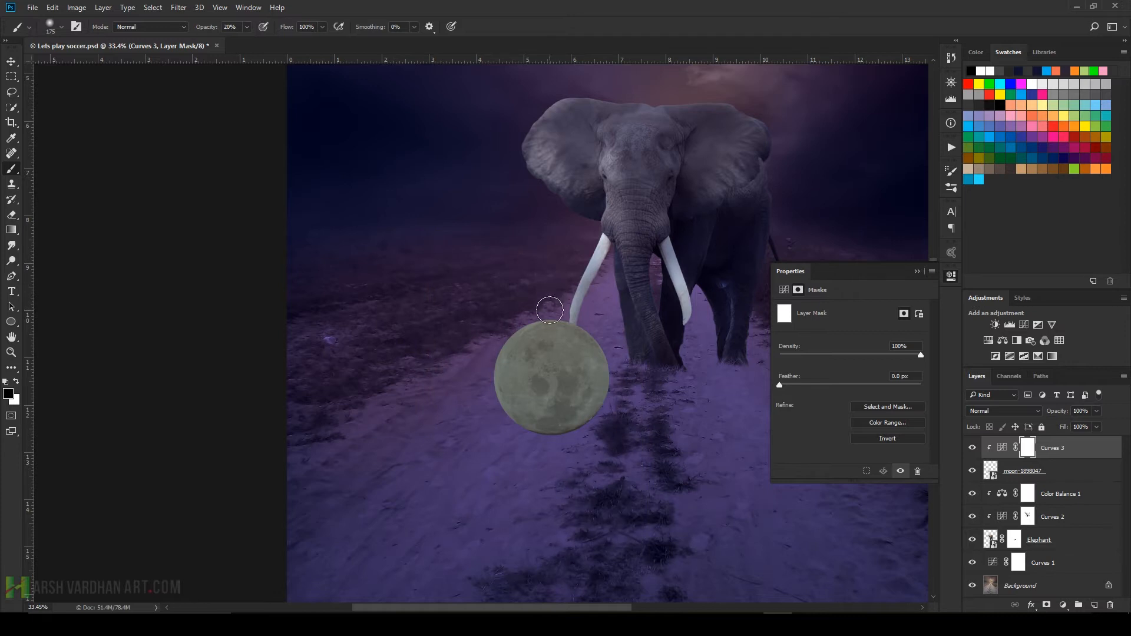
{"action": "key", "text": "bracketright"}
{"action": "key", "text": "bracketright"}
{"action": "key", "text": "bracketright"}
{"action": "mouse_move", "coordinate": [555, 339]}
{"action": "left_mouse_down"}
{"action": "mouse_move", "coordinate": [498, 330]}
{"action": "mouse_move", "coordinate": [606, 346]}
{"action": "mouse_move", "coordinate": [510, 334]}
{"action": "mouse_move", "coordinate": [592, 347]}
{"action": "mouse_move", "coordinate": [565, 323]}
{"action": "mouse_move", "coordinate": [512, 321]}
{"action": "mouse_move", "coordinate": [618, 341]}
{"action": "mouse_move", "coordinate": [589, 334]}
{"action": "mouse_move", "coordinate": [597, 362]}
{"action": "mouse_move", "coordinate": [551, 323]}
{"action": "mouse_move", "coordinate": [547, 348]}
{"action": "mouse_move", "coordinate": [527, 345]}
{"action": "mouse_move", "coordinate": [589, 354]}
{"action": "mouse_move", "coordinate": [611, 392]}
{"action": "mouse_move", "coordinate": [546, 314]}
{"action": "mouse_move", "coordinate": [508, 314]}
{"action": "mouse_move", "coordinate": [527, 307]}
{"action": "mouse_move", "coordinate": [475, 332]}
{"action": "mouse_move", "coordinate": [548, 309]}
{"action": "mouse_move", "coordinate": [576, 319]}
{"action": "mouse_move", "coordinate": [531, 336]}
{"action": "mouse_move", "coordinate": [614, 364]}
{"action": "mouse_move", "coordinate": [610, 398]}
{"action": "mouse_move", "coordinate": [596, 362]}
{"action": "mouse_move", "coordinate": [518, 293]}
{"action": "mouse_move", "coordinate": [581, 350]}
{"action": "mouse_move", "coordinate": [559, 322]}
{"action": "mouse_move", "coordinate": [540, 321]}
{"action": "mouse_move", "coordinate": [601, 365]}
{"action": "mouse_move", "coordinate": [560, 350]}
{"action": "mouse_move", "coordinate": [496, 288]}
{"action": "mouse_move", "coordinate": [512, 309]}
{"action": "mouse_move", "coordinate": [616, 350]}
{"action": "mouse_move", "coordinate": [494, 303]}
{"action": "mouse_move", "coordinate": [481, 311]}
{"action": "mouse_move", "coordinate": [616, 362]}
{"action": "mouse_move", "coordinate": [538, 318]}
{"action": "mouse_move", "coordinate": [497, 326]}
{"action": "mouse_move", "coordinate": [627, 368]}
{"action": "mouse_move", "coordinate": [560, 316]}
{"action": "mouse_move", "coordinate": [496, 337]}
{"action": "mouse_move", "coordinate": [610, 350]}
{"action": "mouse_move", "coordinate": [480, 312]}
{"action": "mouse_move", "coordinate": [542, 309]}
{"action": "mouse_move", "coordinate": [630, 349]}
{"action": "mouse_move", "coordinate": [525, 325]}
{"action": "mouse_move", "coordinate": [584, 345]}
{"action": "mouse_move", "coordinate": [592, 382]}
{"action": "mouse_move", "coordinate": [521, 325]}
{"action": "mouse_move", "coordinate": [523, 373]}
{"action": "mouse_move", "coordinate": [532, 353]}
{"action": "mouse_move", "coordinate": [519, 338]}
{"action": "mouse_move", "coordinate": [503, 343]}
{"action": "mouse_move", "coordinate": [552, 356]}
{"action": "mouse_move", "coordinate": [586, 343]}
{"action": "mouse_move", "coordinate": [510, 345]}
{"action": "left_mouse_up"}
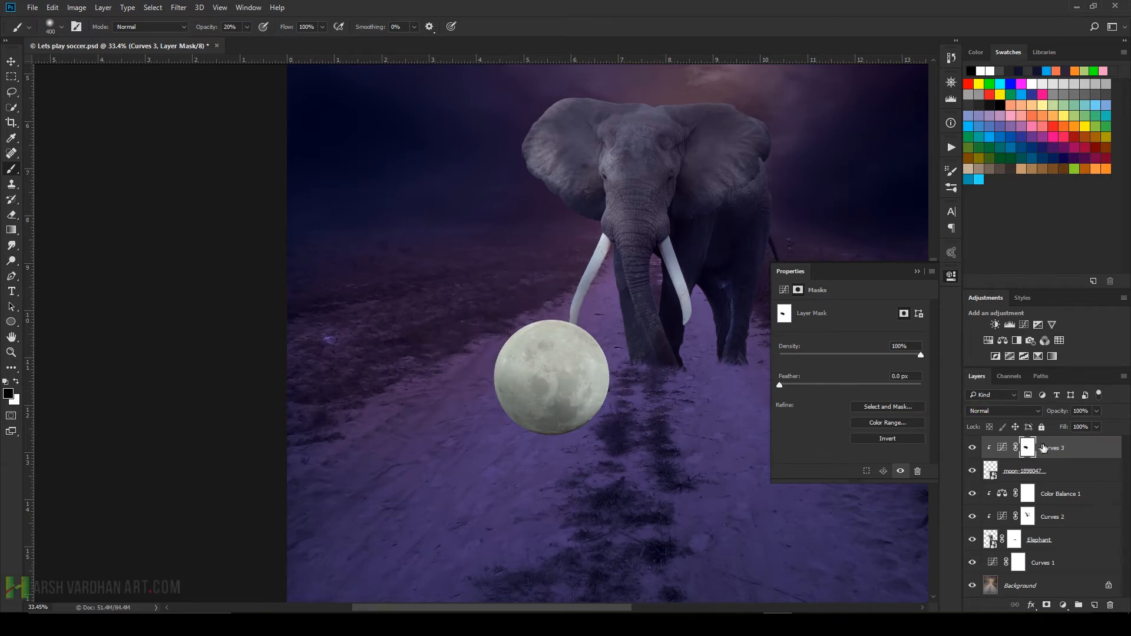
Step: Add a Color Balance adjustment clipped to the moon and shift its midtones towards cyan and blue
{"action": "left_click", "coordinate": [1015, 331]}
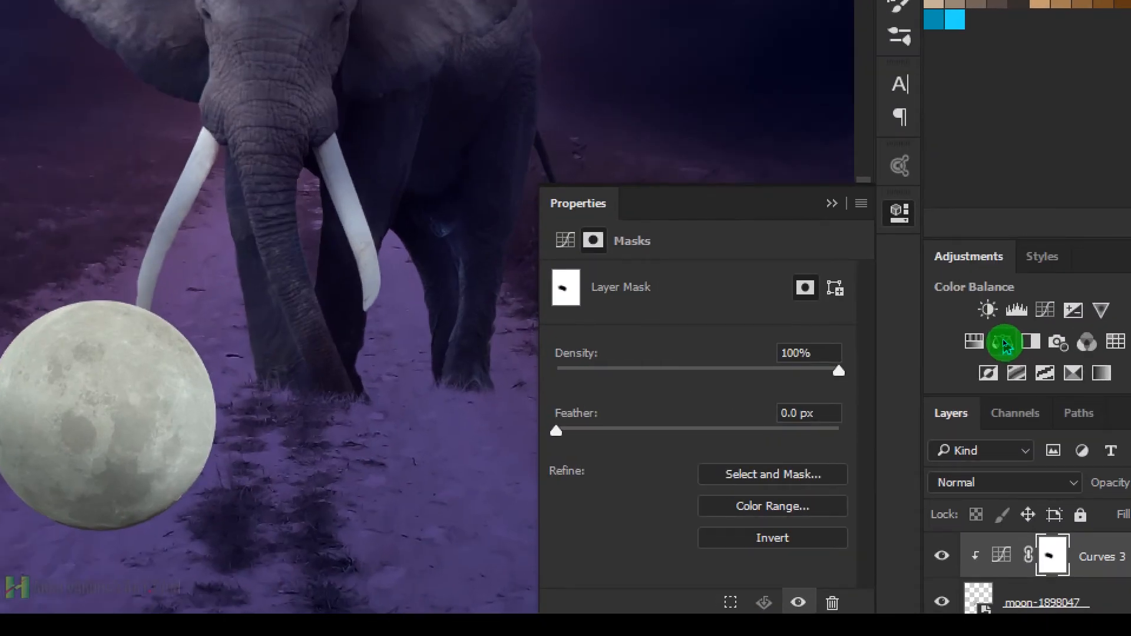
{"action": "left_click", "coordinate": [1003, 341]}
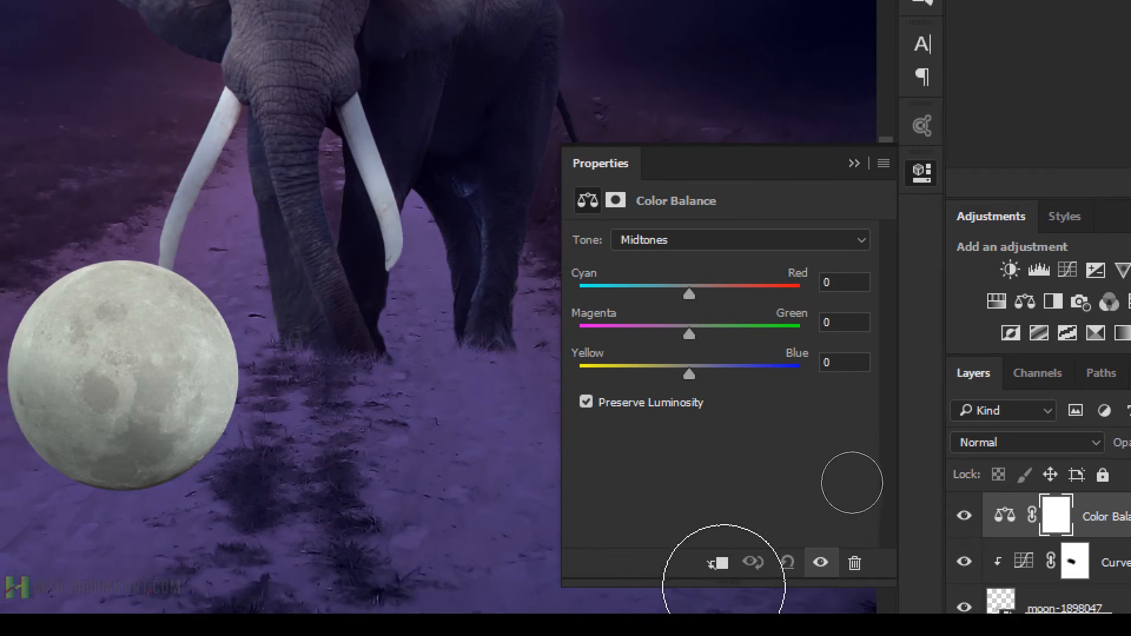
{"action": "left_click", "coordinate": [695, 603]}
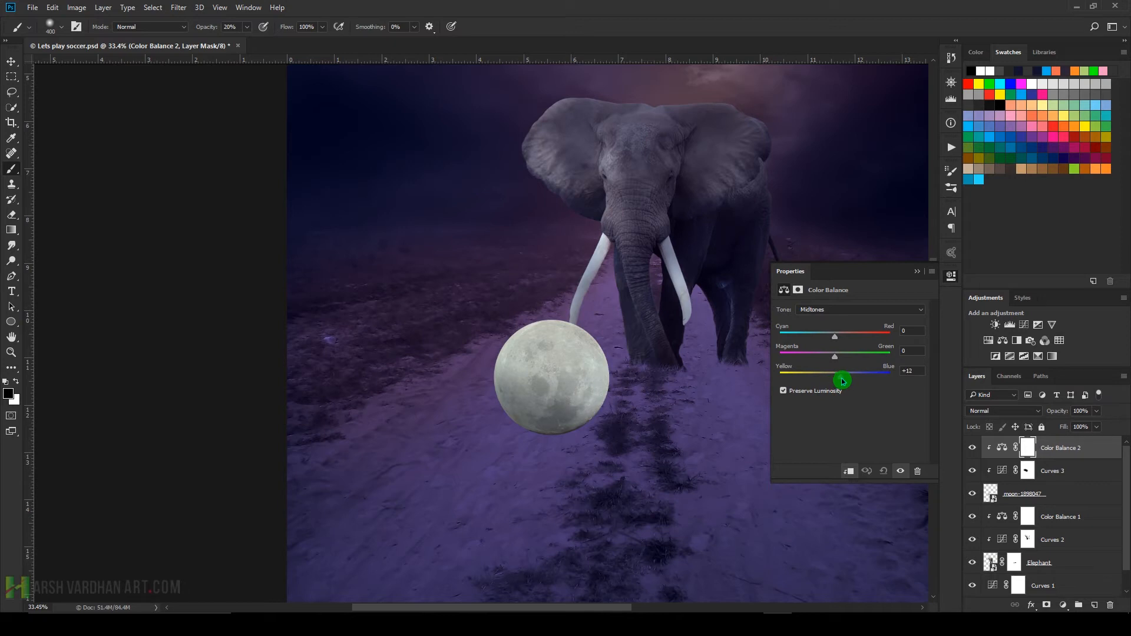
{"action": "left_click_drag", "start_coordinate": [841, 378], "coordinate": [855, 380]}
{"action": "left_click_drag", "start_coordinate": [834, 336], "coordinate": [829, 334]}
{"action": "left_click_drag", "start_coordinate": [850, 376], "coordinate": [843, 378]}
Step: Set the moon's Color Balance shadows to Cyan-Red -12, Magenta-Green +2 and Yellow-Blue +12
{"action": "left_click", "coordinate": [841, 310]}
{"action": "left_click", "coordinate": [835, 320]}
{"action": "left_click_drag", "start_coordinate": [834, 334], "coordinate": [829, 336]}
{"action": "left_click_drag", "start_coordinate": [833, 356], "coordinate": [841, 357]}
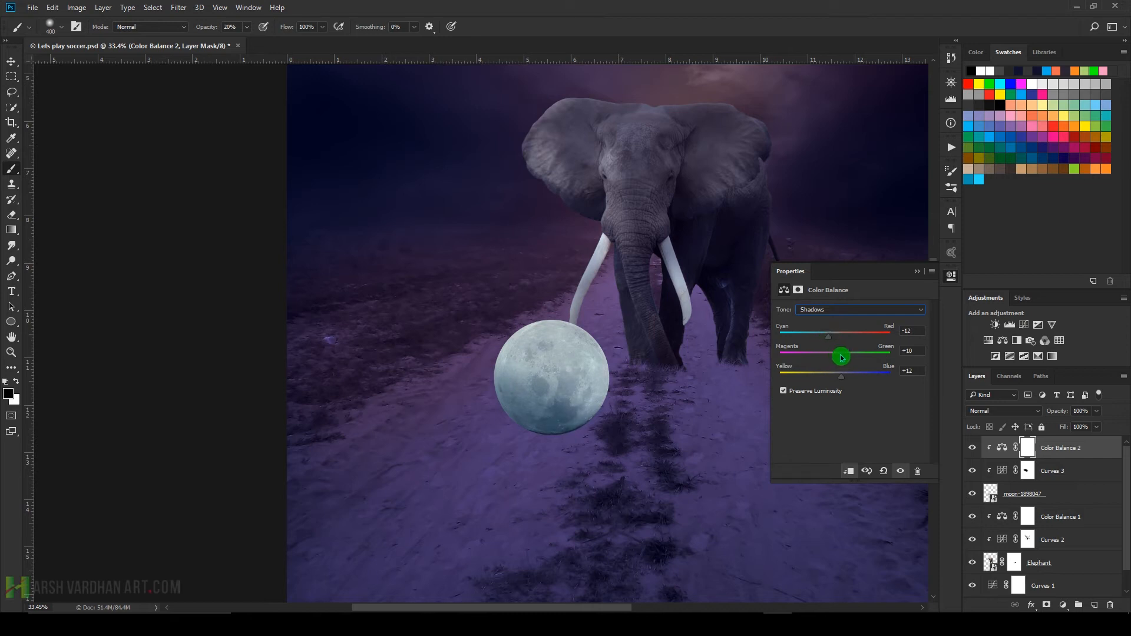
Step: Set the moon's Color Balance highlights to Cyan-Red -12 and shift them towards blue and magenta
{"action": "left_click", "coordinate": [845, 310]}
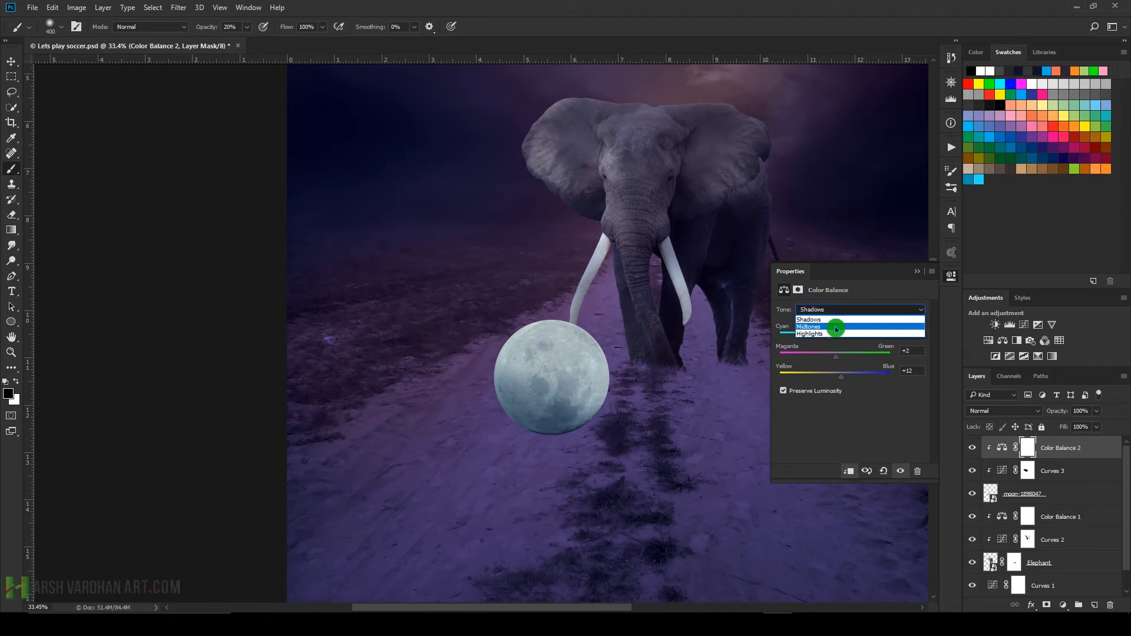
{"action": "left_click", "coordinate": [830, 334]}
{"action": "left_click_drag", "start_coordinate": [834, 336], "coordinate": [829, 338]}
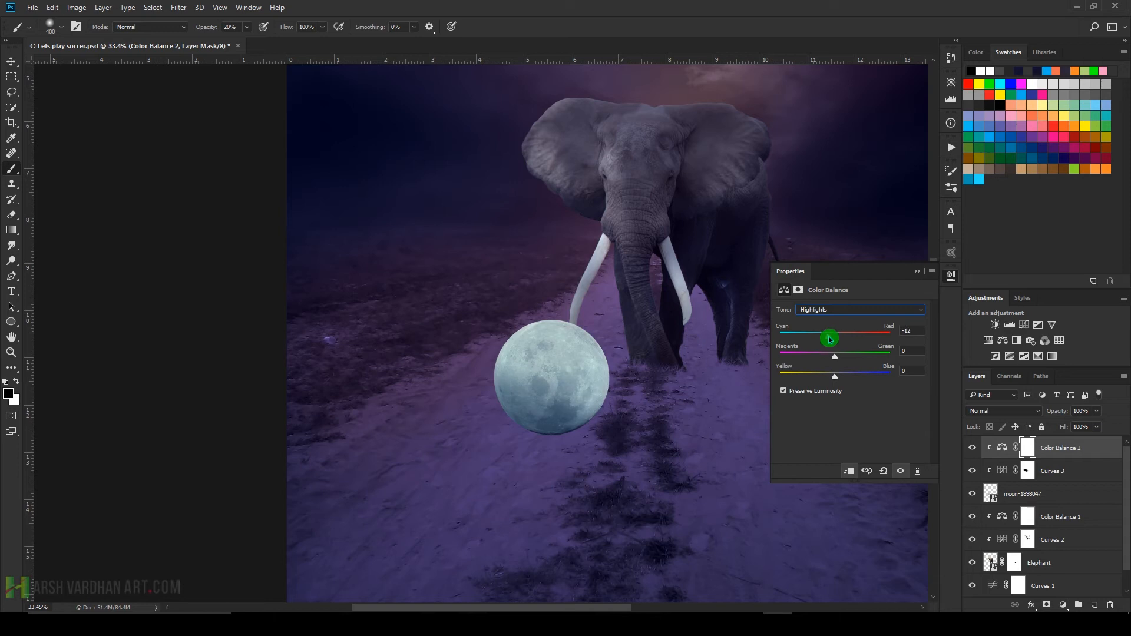
{"action": "left_click_drag", "start_coordinate": [841, 377], "coordinate": [828, 356]}
Step: Compare the moon with and without the Color Balance 2 layer, and collapse the adjustment properties
{"action": "left_click", "coordinate": [1029, 448]}
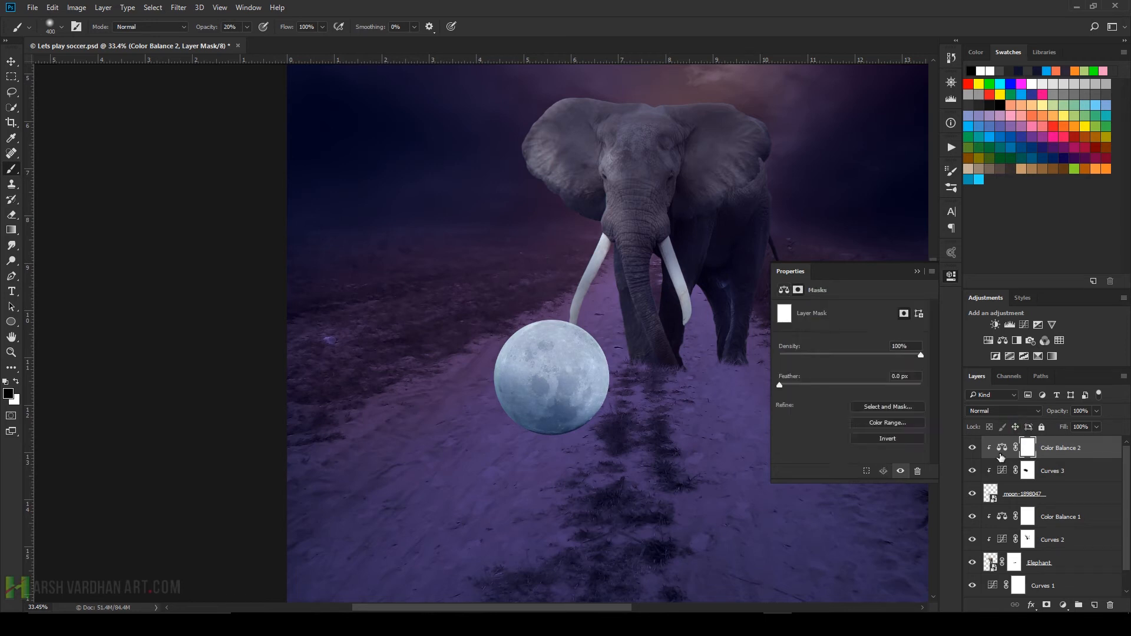
{"action": "left_click", "coordinate": [972, 449]}
{"action": "left_click", "coordinate": [972, 449]}
{"action": "left_click", "coordinate": [952, 281]}
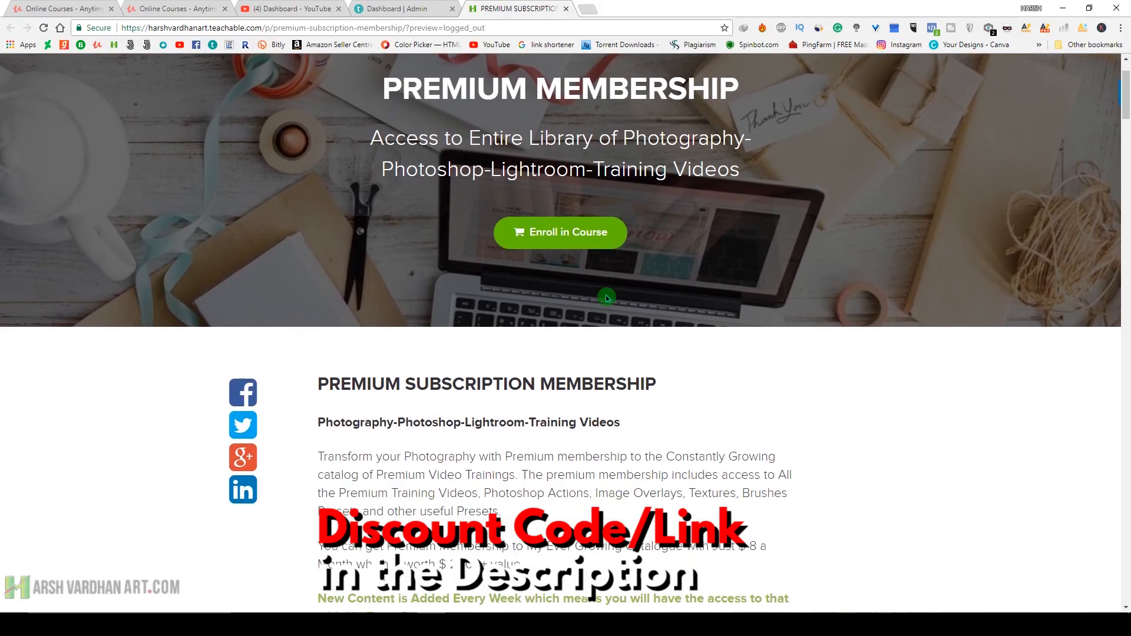
Step: Look through the courses included in the premium membership on the subscription web page in the browser
{"action": "scroll", "coordinate": [777, 327], "scroll_direction": "down", "scroll_amount": 3}
{"action": "scroll", "coordinate": [777, 327], "scroll_direction": "down", "scroll_amount": 6}
{"action": "scroll", "coordinate": [777, 327], "scroll_direction": "down", "scroll_amount": 7}
{"action": "scroll", "coordinate": [777, 327], "scroll_direction": "down", "scroll_amount": 6}
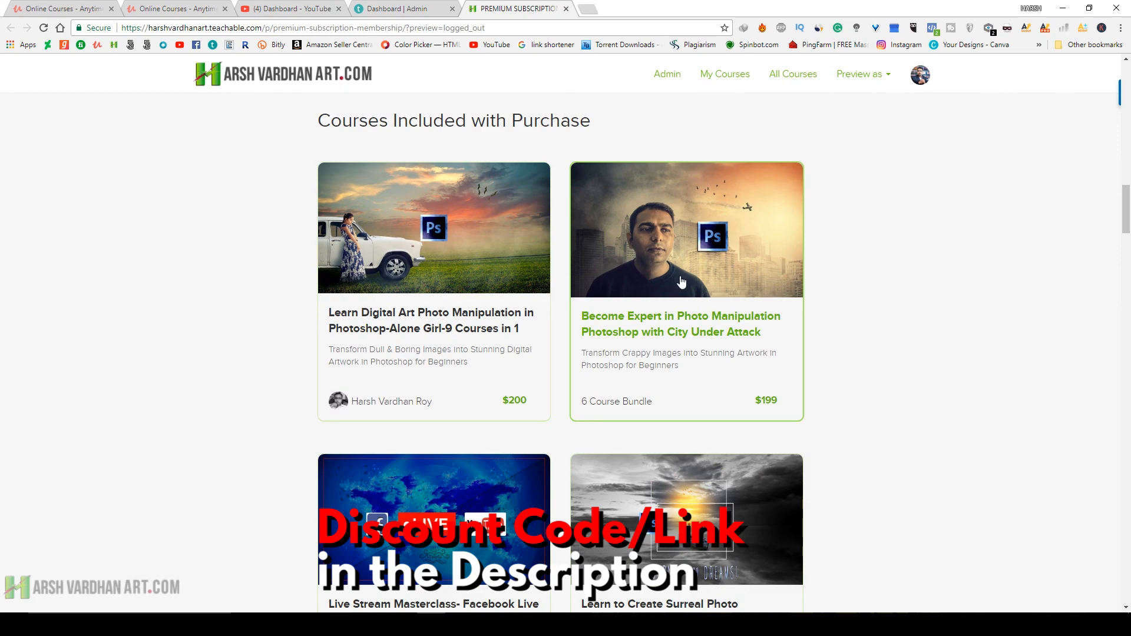
{"action": "left_click", "coordinate": [316, 120]}
{"action": "scroll", "coordinate": [886, 283], "scroll_direction": "down", "scroll_amount": 10}
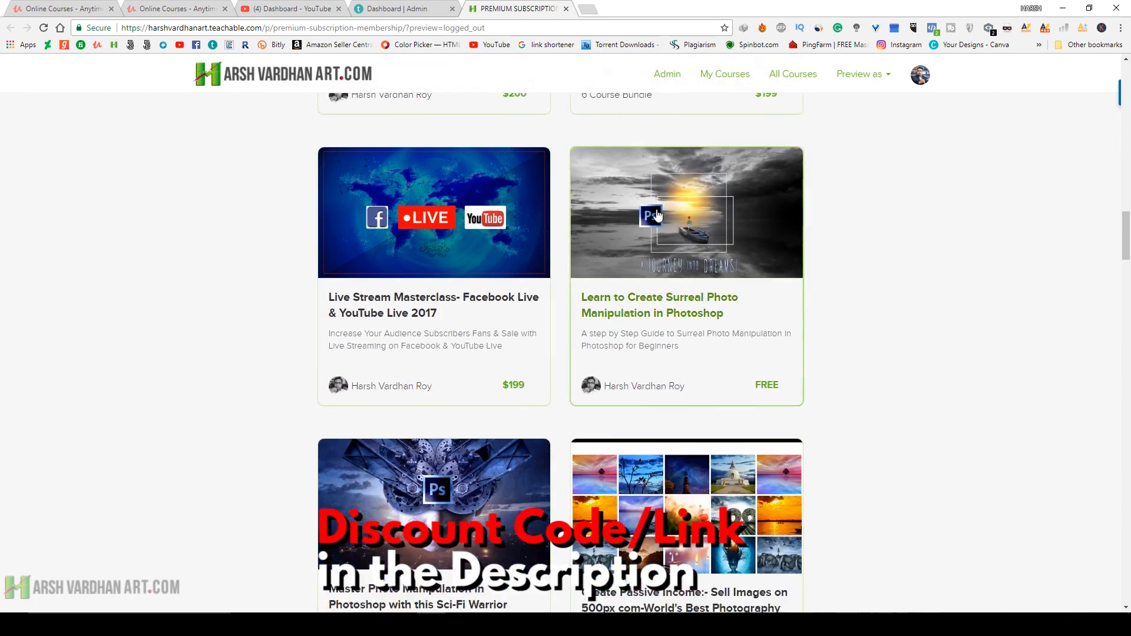
{"action": "scroll", "coordinate": [886, 282], "scroll_direction": "down", "scroll_amount": 11}
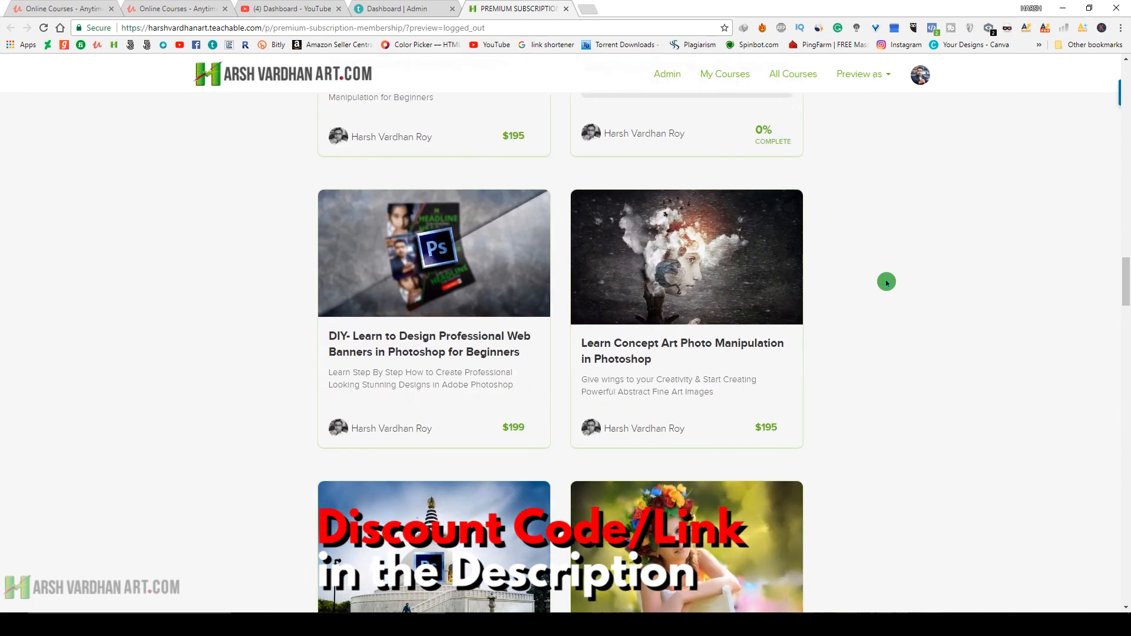
{"action": "scroll", "coordinate": [885, 284], "scroll_direction": "down", "scroll_amount": 9}
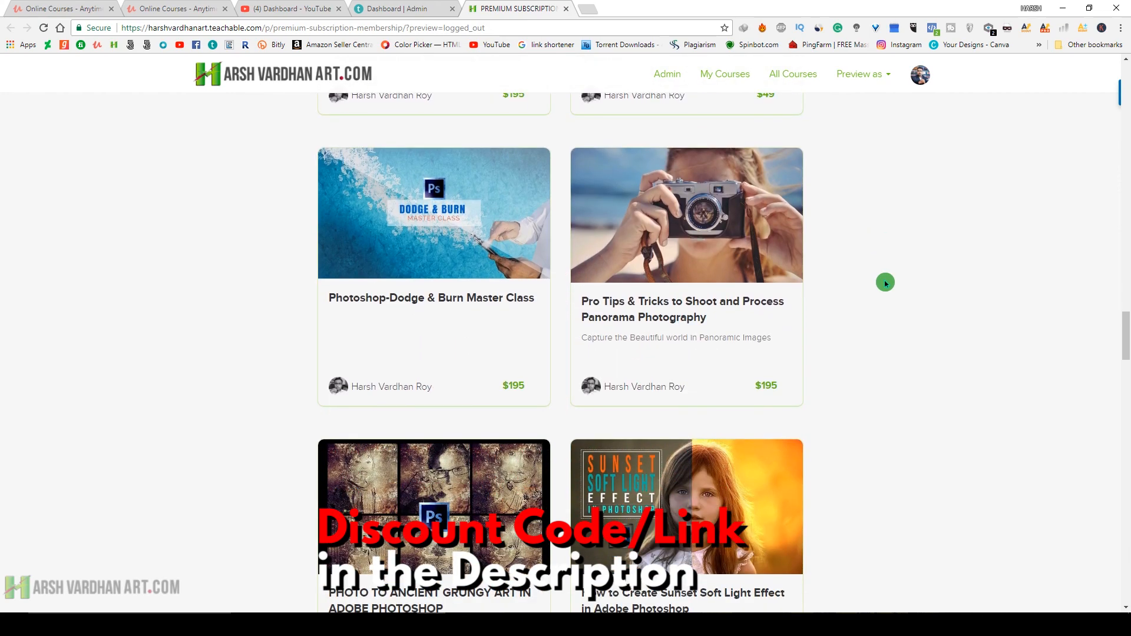
{"action": "scroll", "coordinate": [885, 283], "scroll_direction": "down", "scroll_amount": 3}
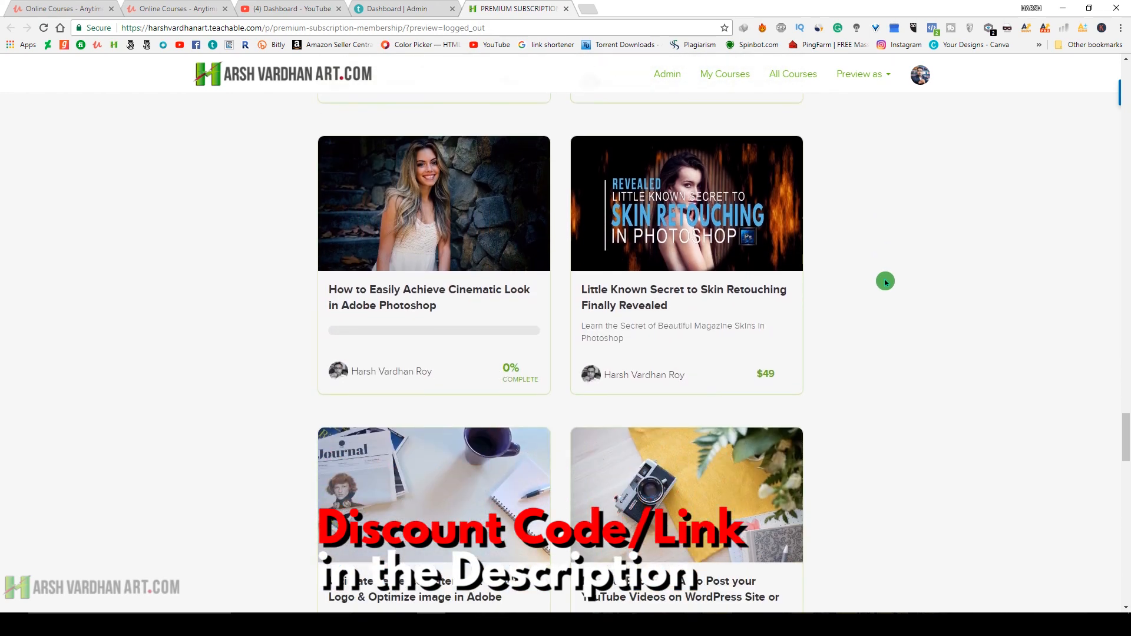
{"action": "scroll", "coordinate": [885, 282], "scroll_direction": "down", "scroll_amount": 2}
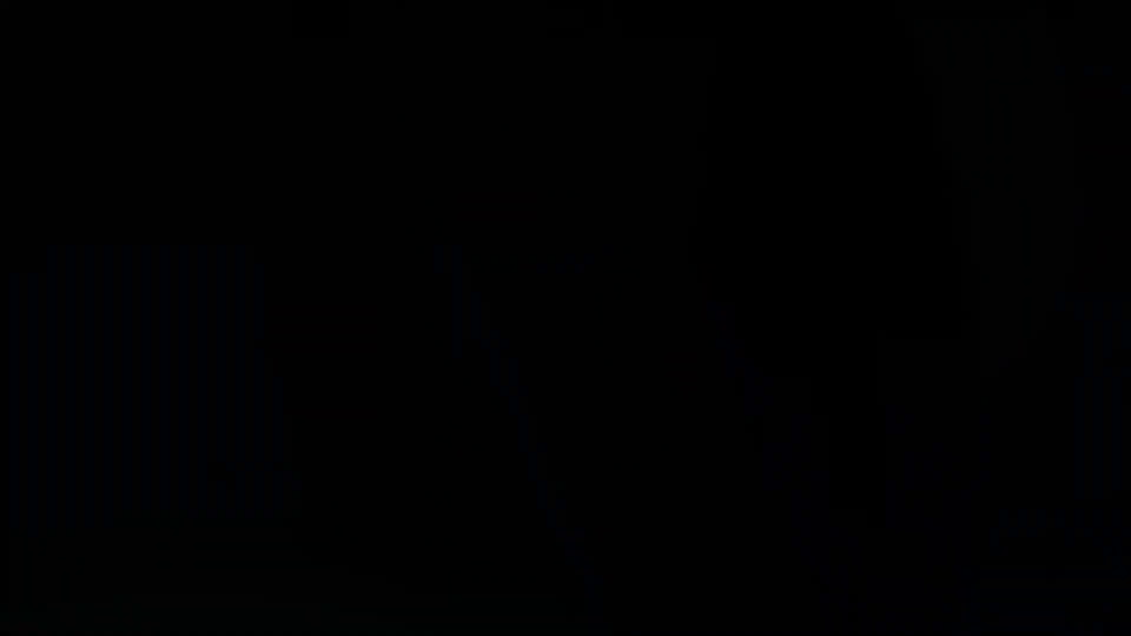